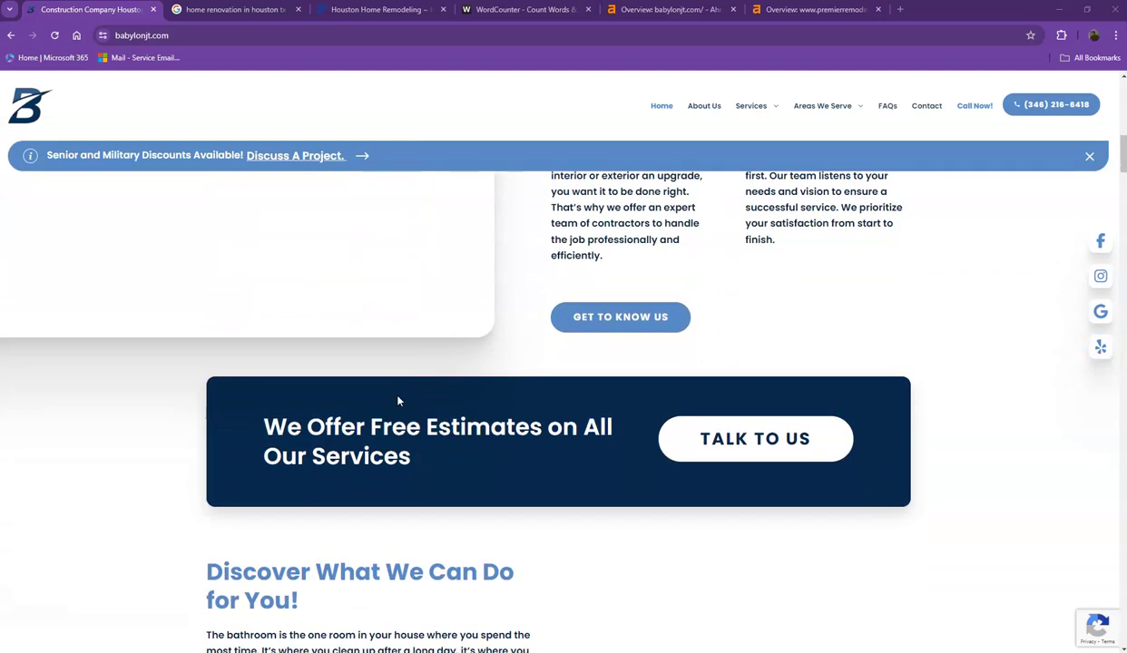
Switch to the Premier Remodeling site and look over its home page banners and introduction
scroll(398, 400, up, 4)
click(391, 11)
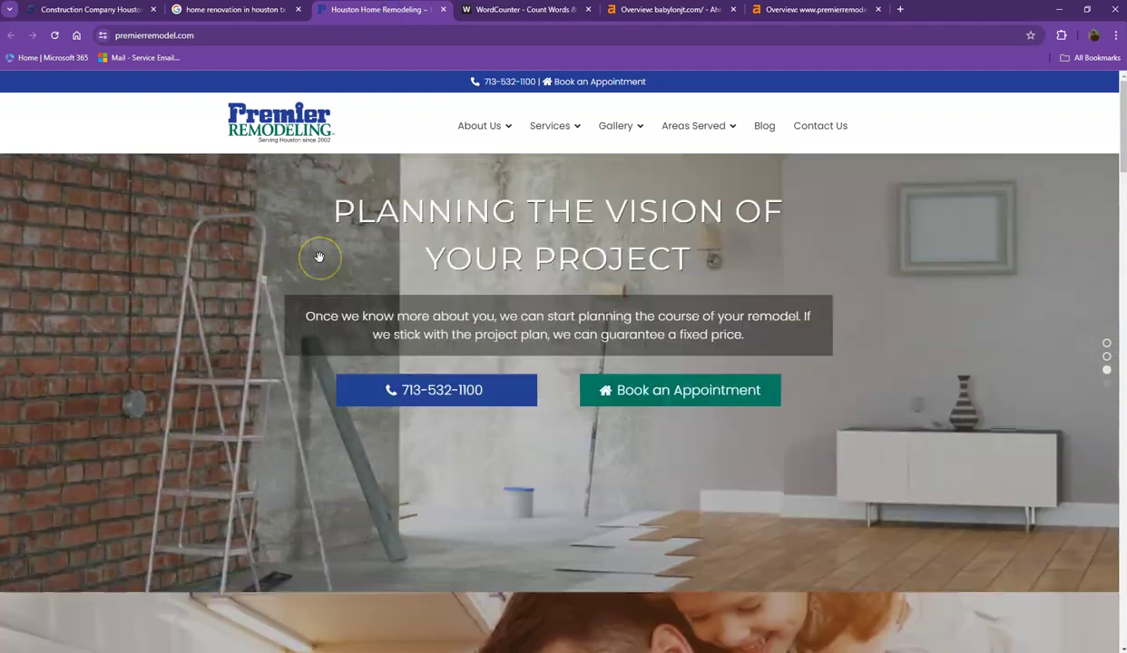
scroll(319, 256, down, 3)
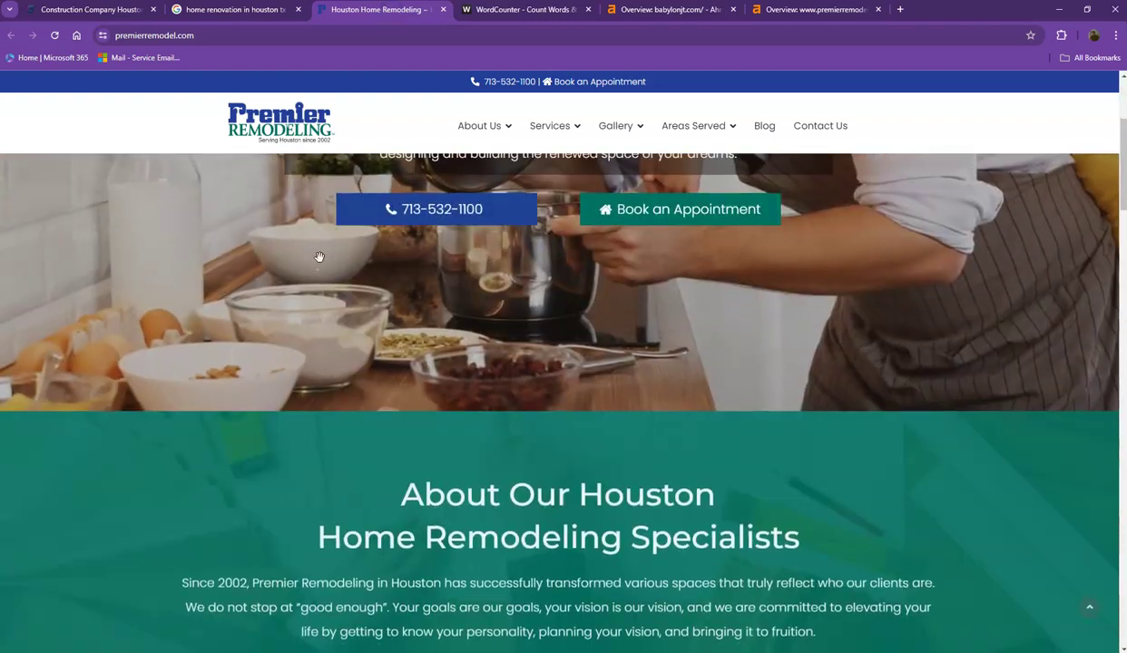
scroll(277, 258, up, 3)
scroll(275, 263, down, 1)
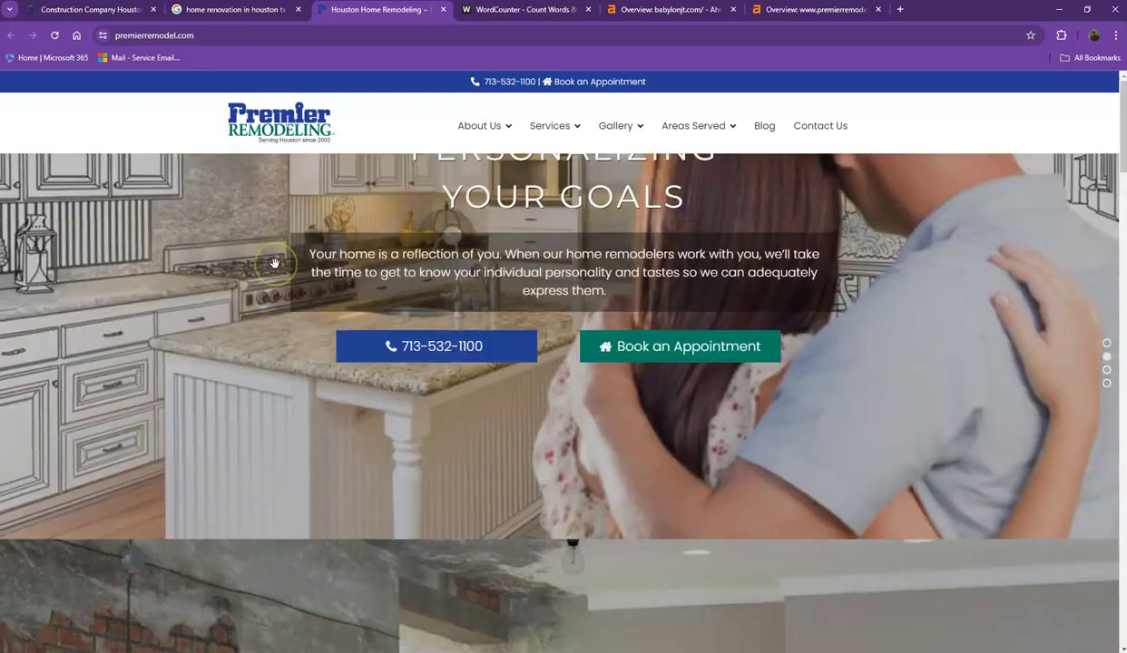
scroll(275, 263, up, 1)
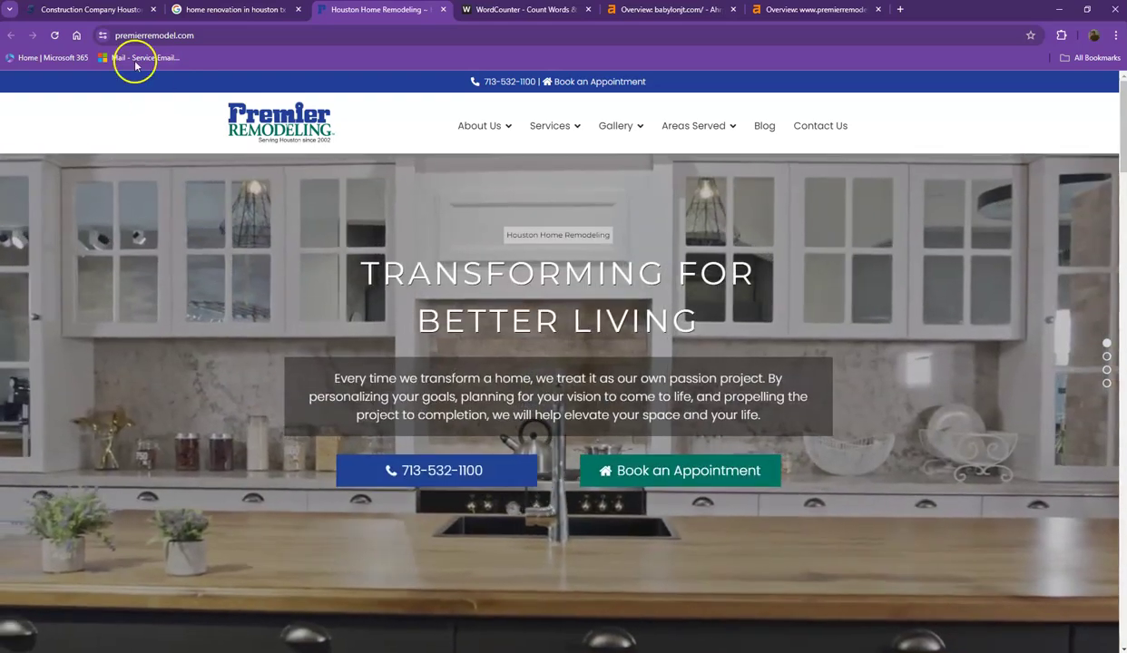
Return to the babylonjt.com home page and review it from the hero banner through the service sections to the areas served
click(105, 9)
scroll(251, 340, up, 5)
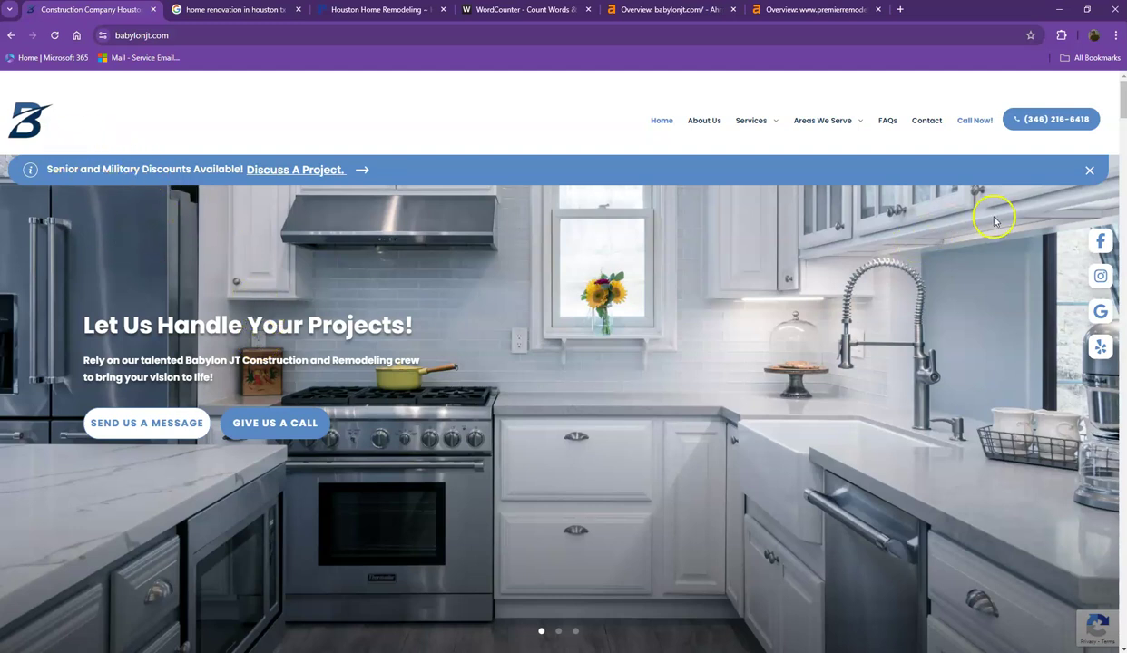
scroll(654, 354, down, 8)
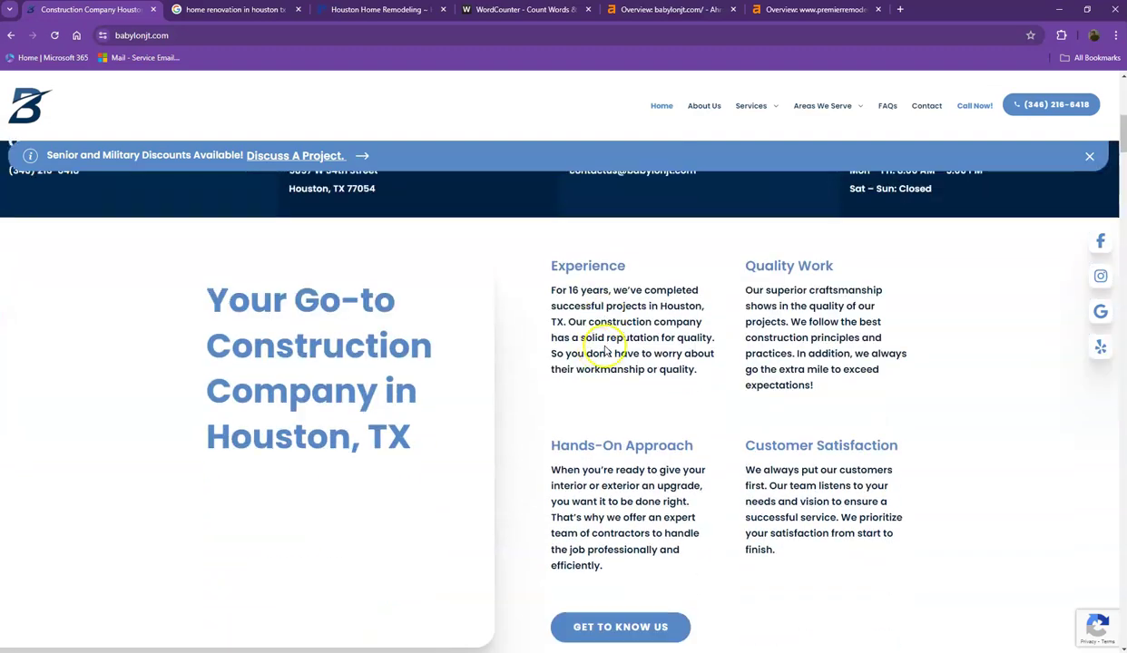
scroll(598, 344, down, 10)
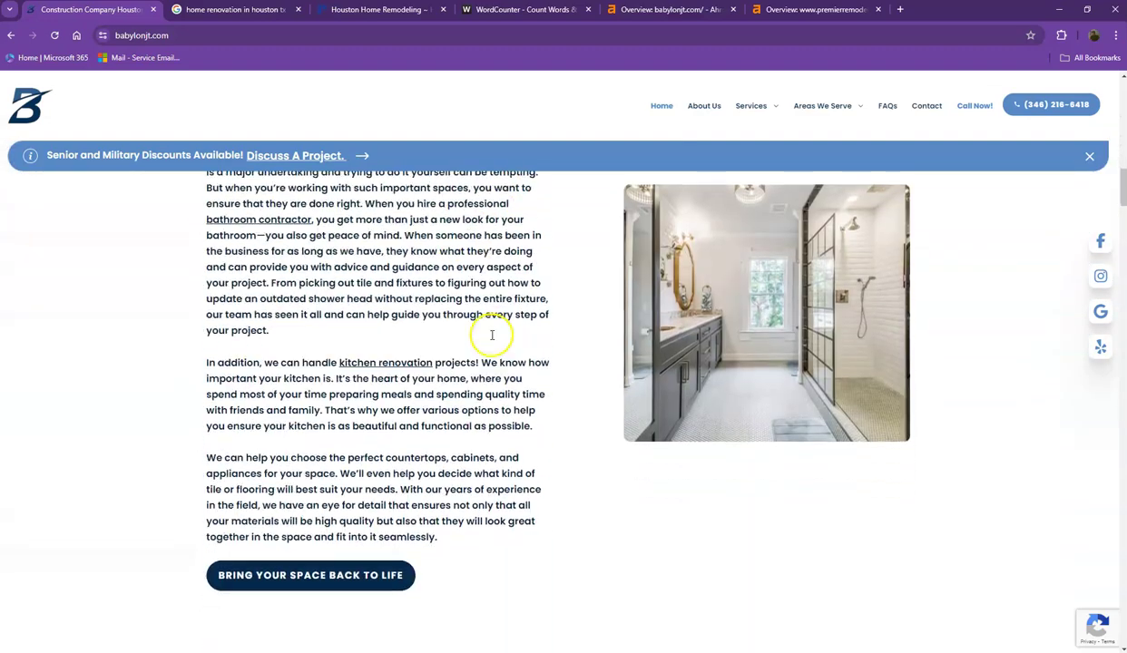
scroll(465, 331, down, 10)
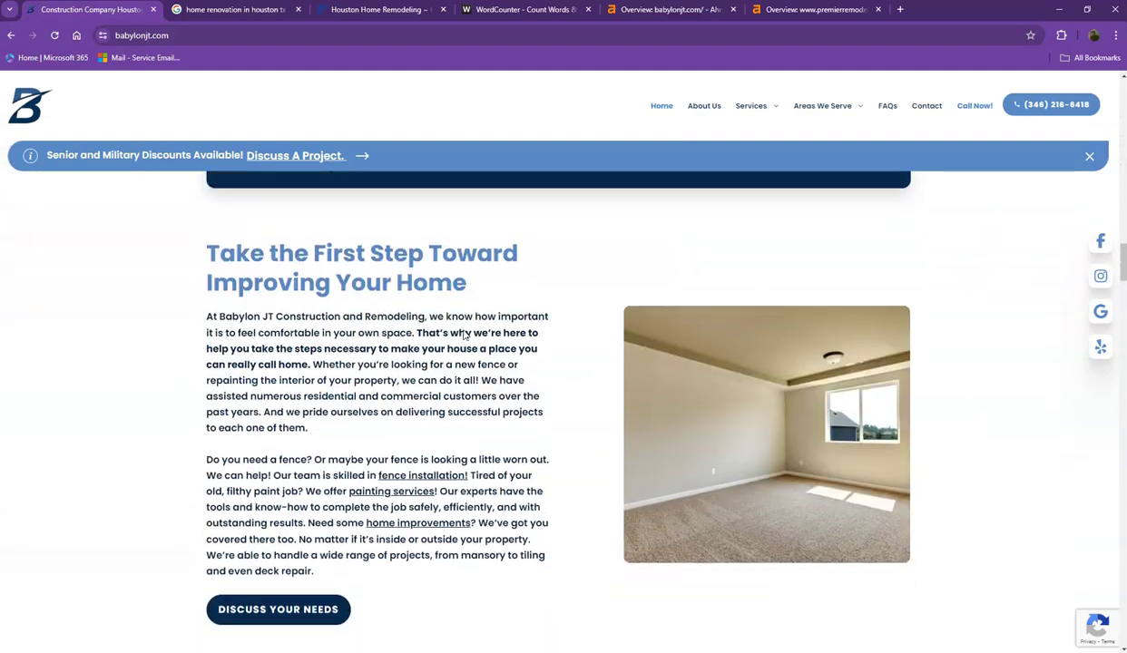
scroll(457, 337, down, 10)
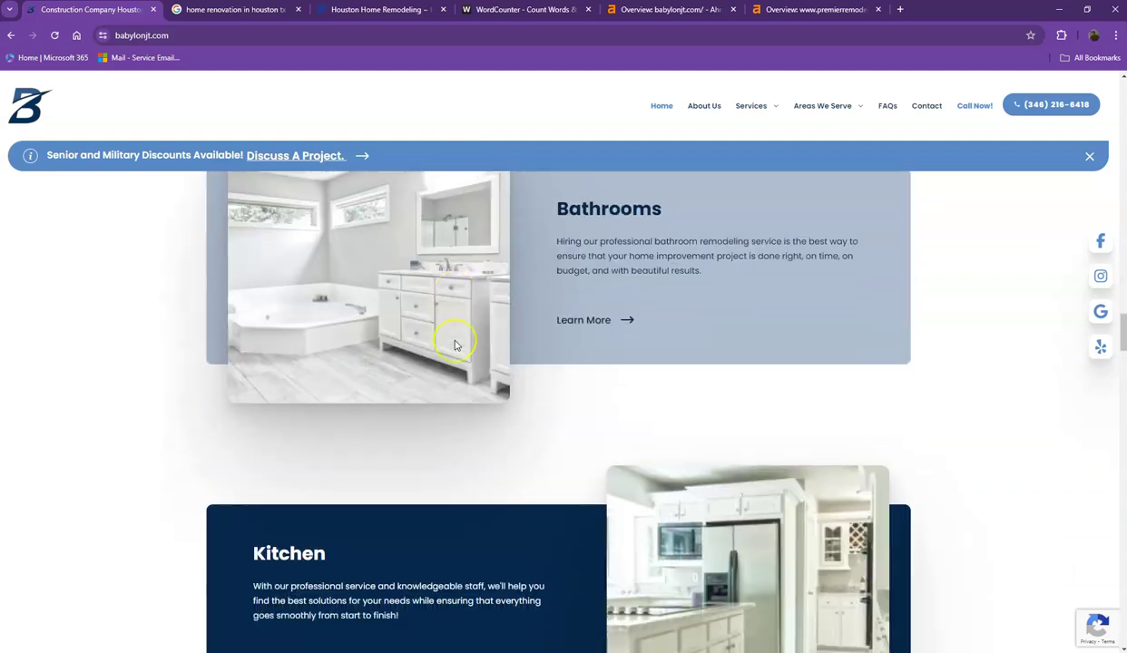
scroll(455, 345, down, 10)
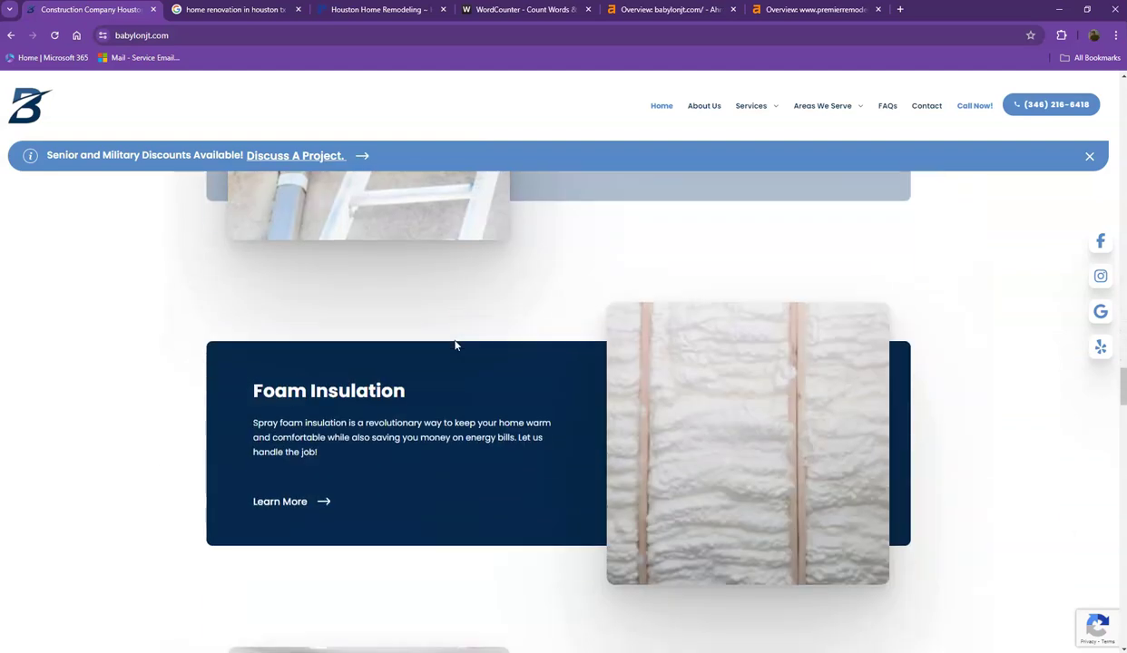
scroll(456, 345, down, 3)
scroll(456, 345, down, 8)
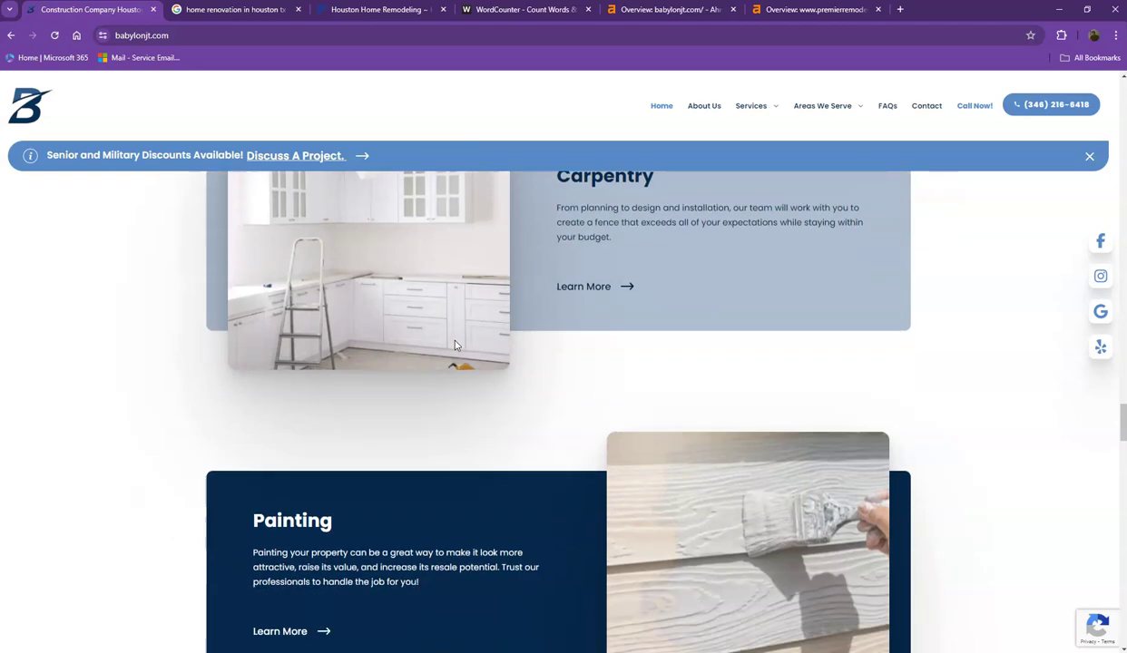
scroll(455, 345, down, 6)
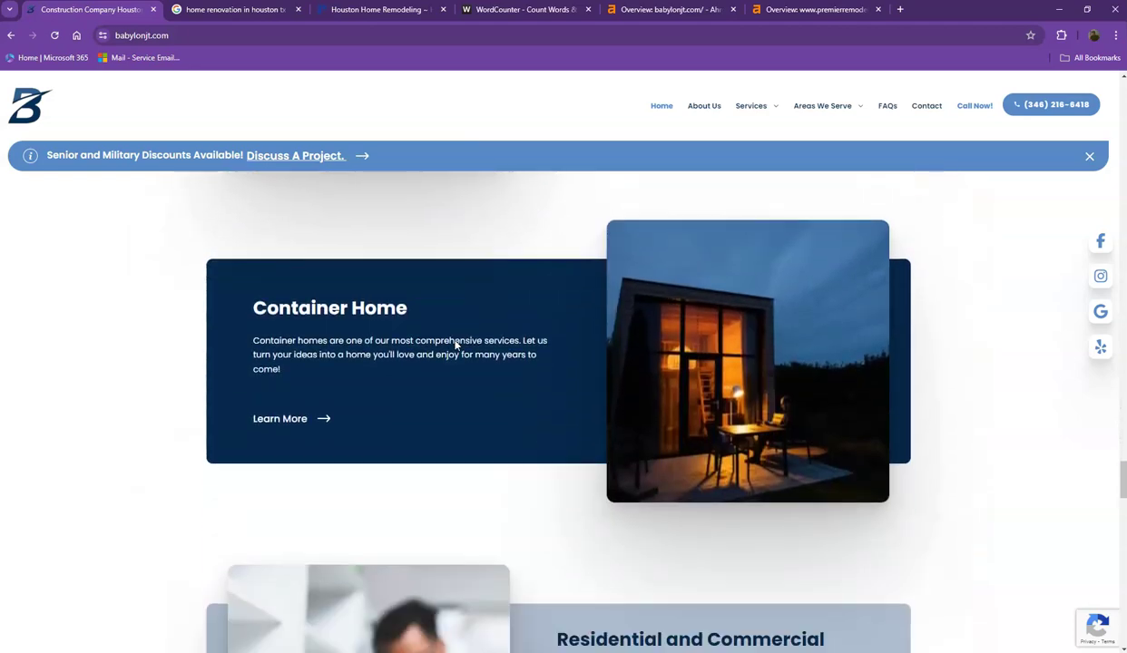
scroll(354, 395, down, 4)
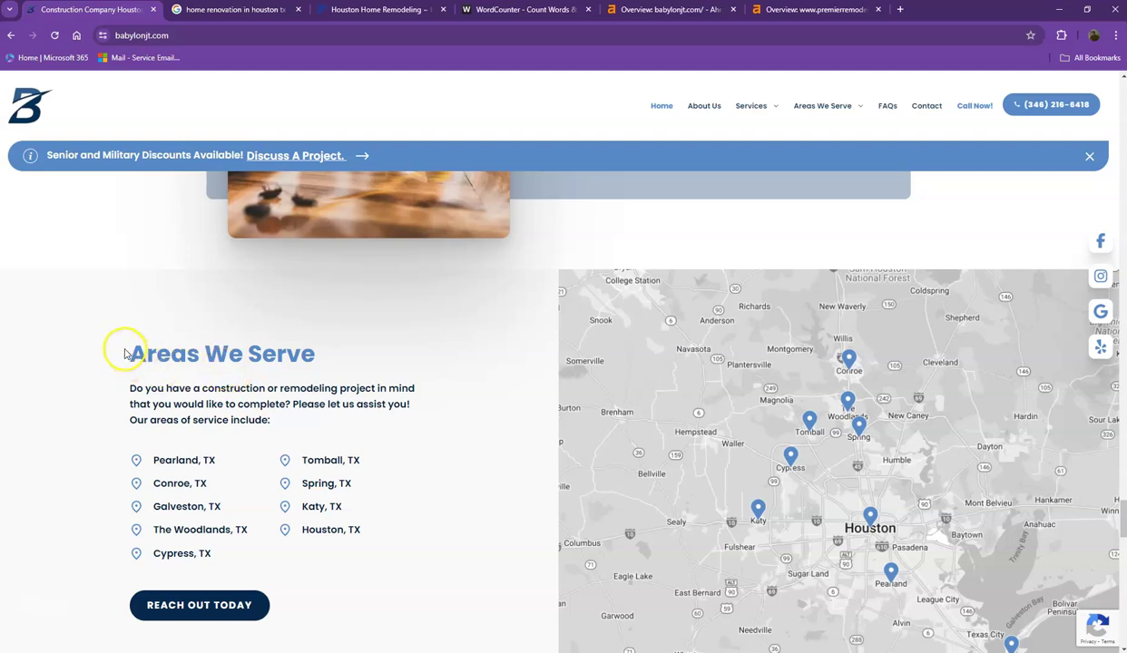
Examine the customer reviews, contact form and work guarantee badges on the lower part of the babylonjt.com home page
scroll(124, 353, down, 9)
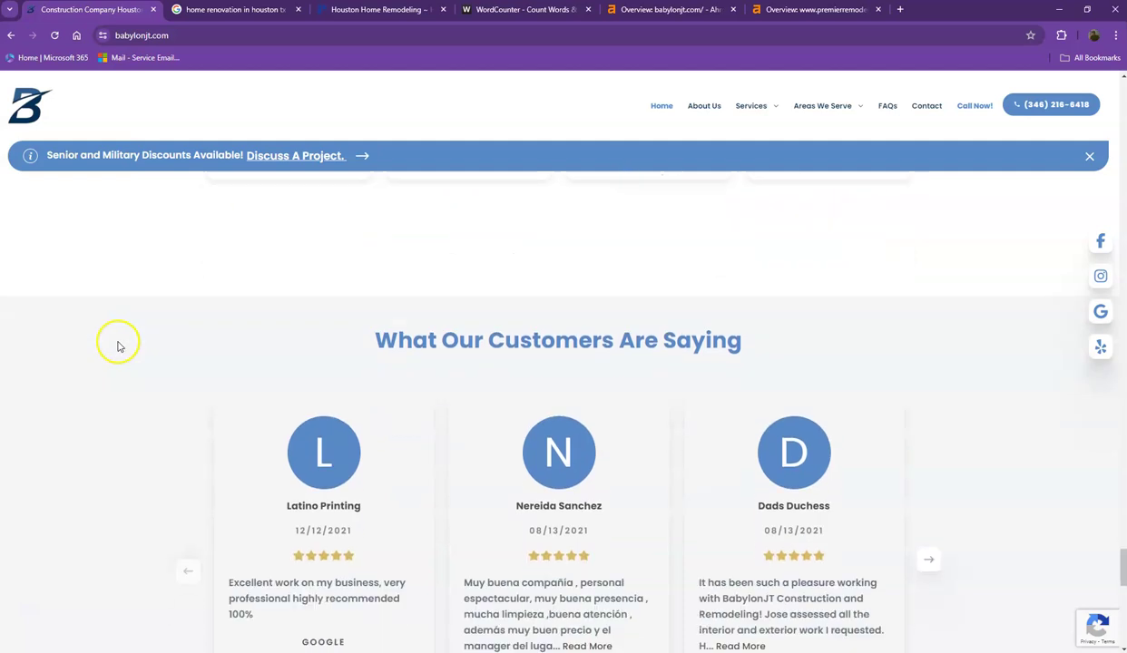
scroll(117, 346, down, 1)
scroll(115, 354, down, 5)
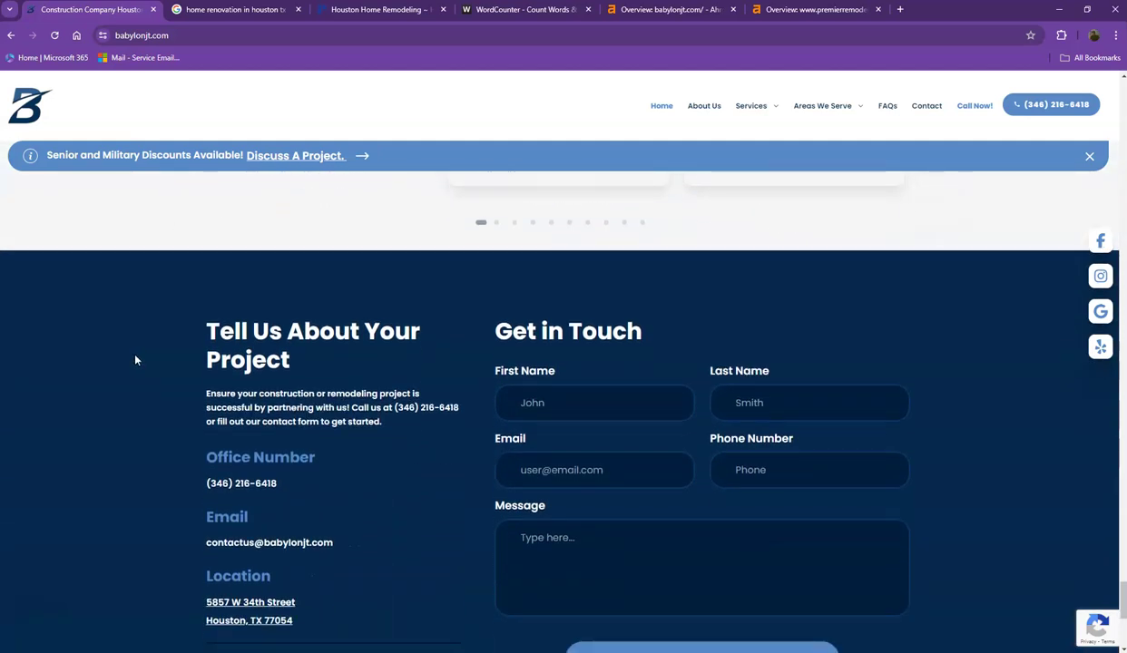
scroll(136, 354, down, 1)
scroll(136, 354, up, 4)
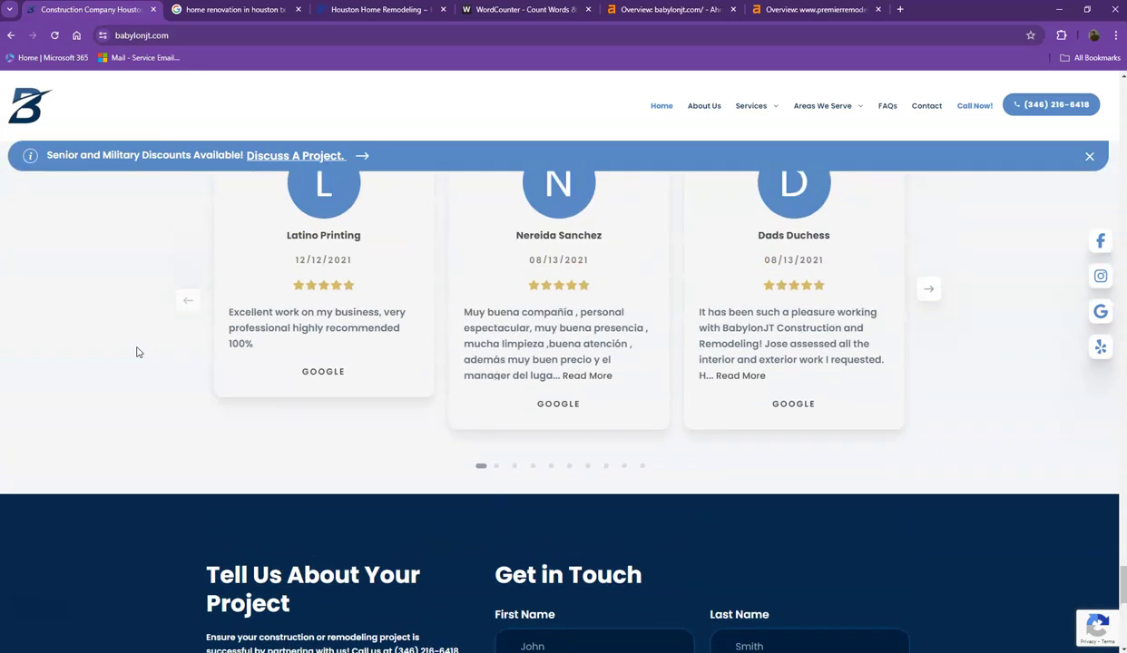
scroll(138, 352, up, 2)
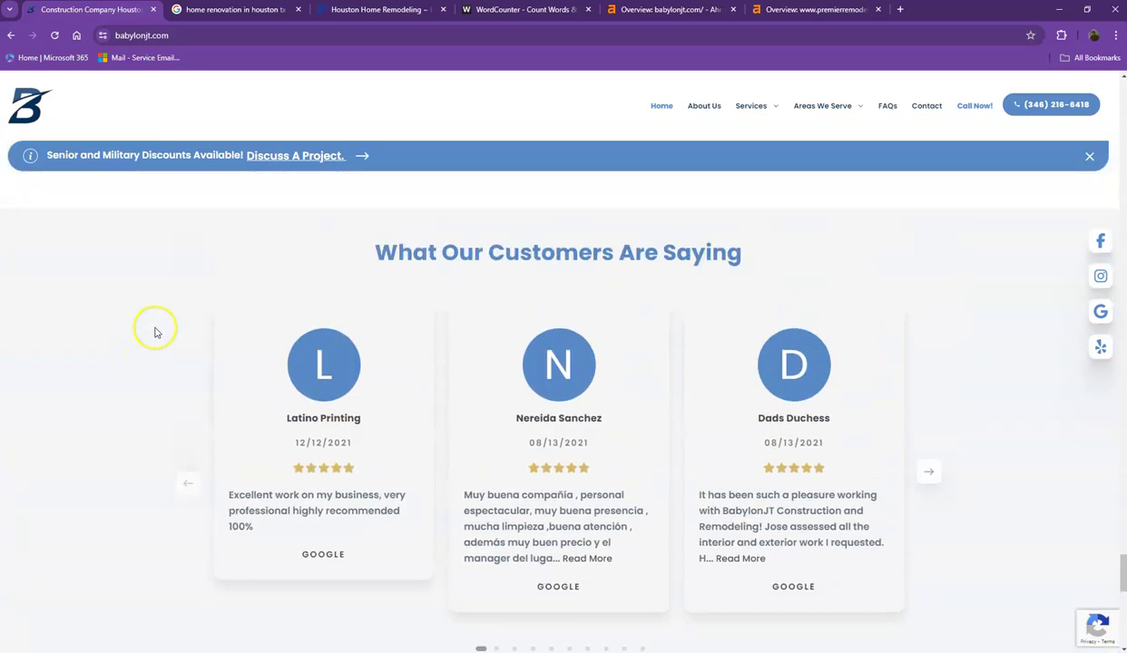
scroll(149, 340, up, 4)
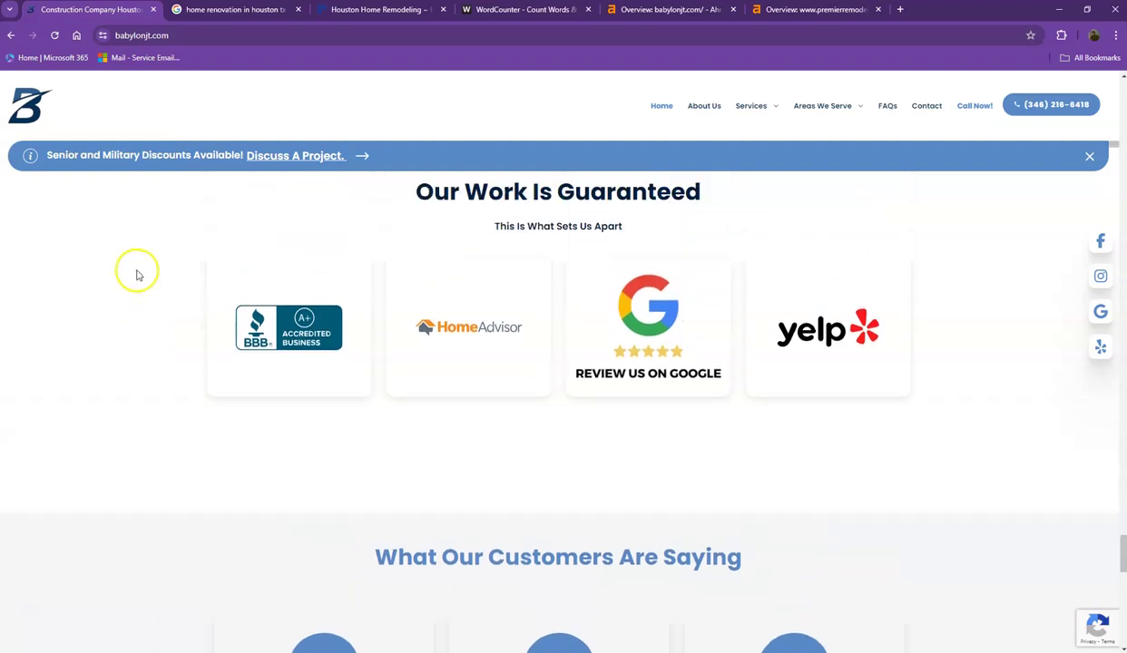
Copy all text of the babylonjt.com home page into the WordCounter text box
key(ctrl+a)
click(497, 10)
click(367, 236)
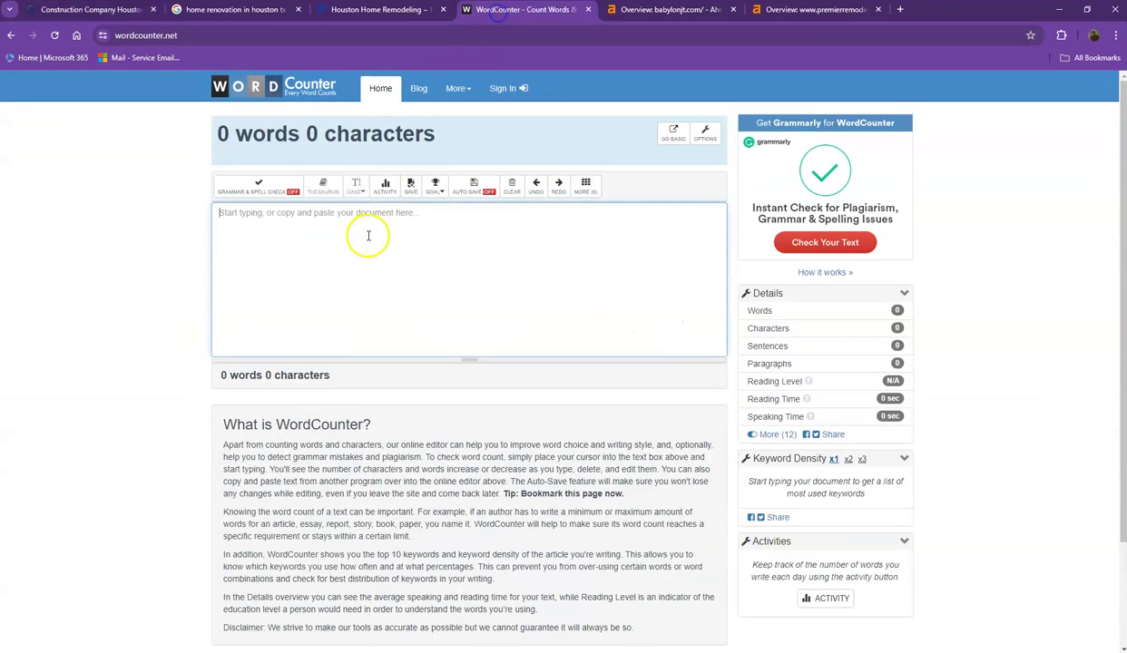
key(ctrl+v)
Check the word count and the single-word keyword density of the pasted text in WordCounter
scroll(375, 272, up, 15)
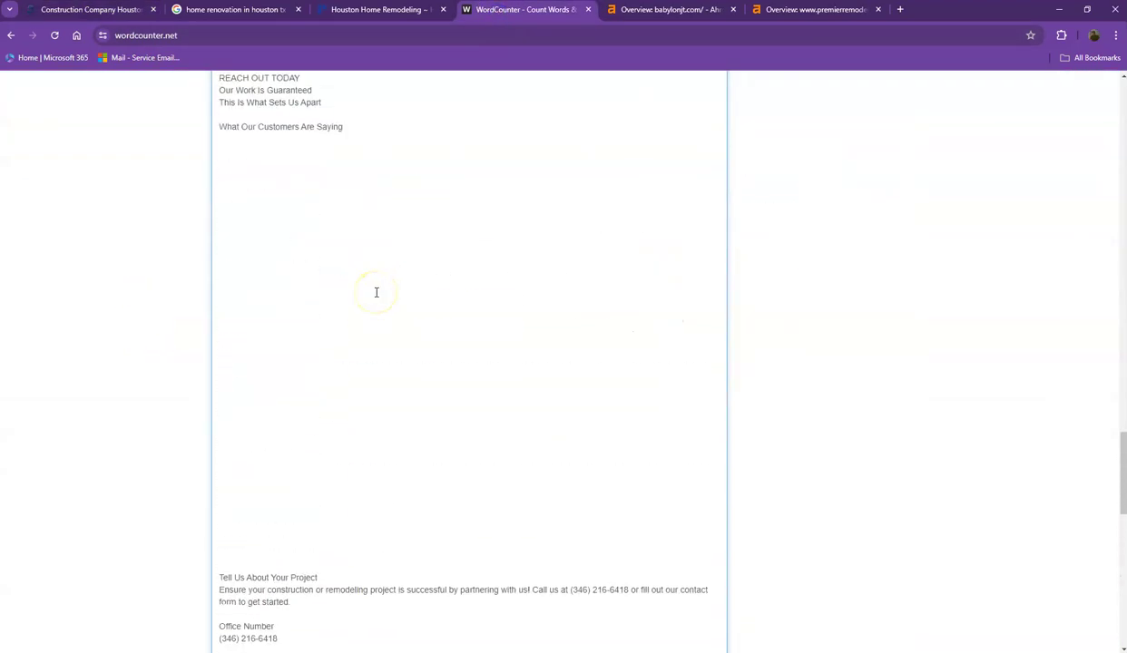
scroll(376, 292, up, 20)
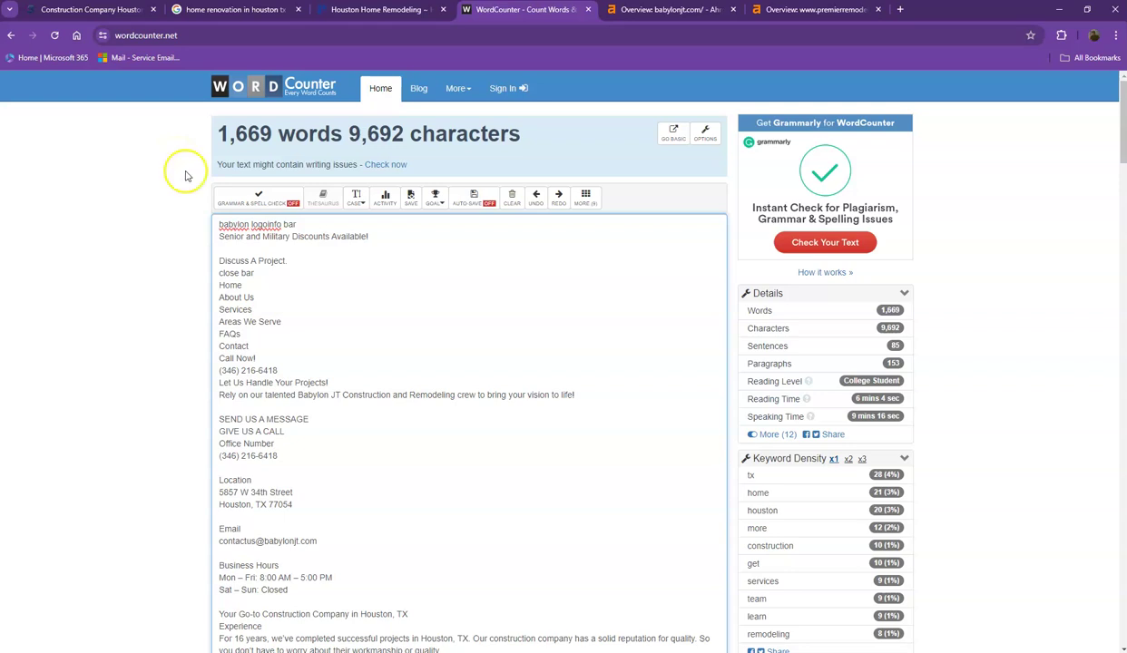
scroll(612, 287, down, 1)
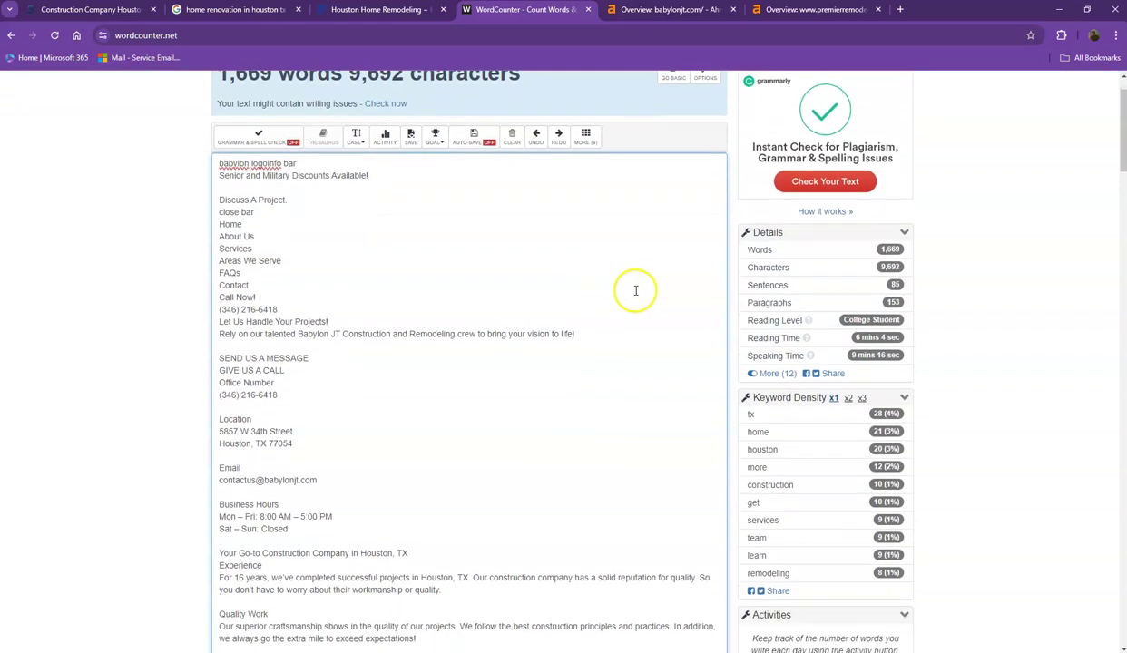
scroll(796, 423, down, 2)
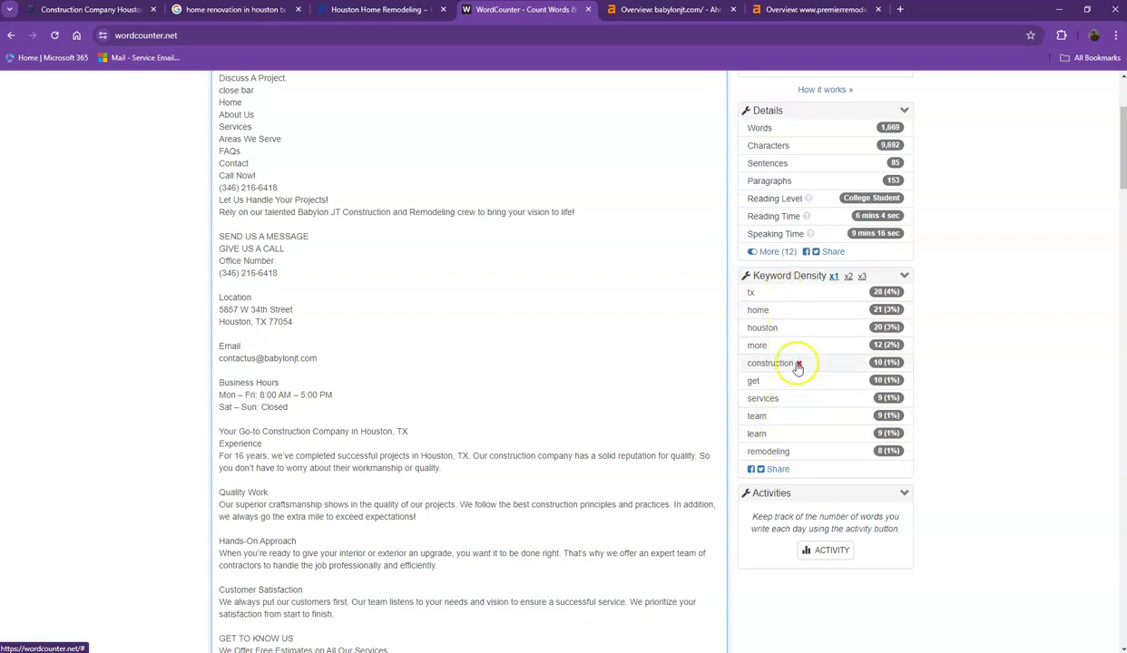
Go back to the babylonjt.com home page, clear the text selection and look over the areas served and service sections
click(110, 13)
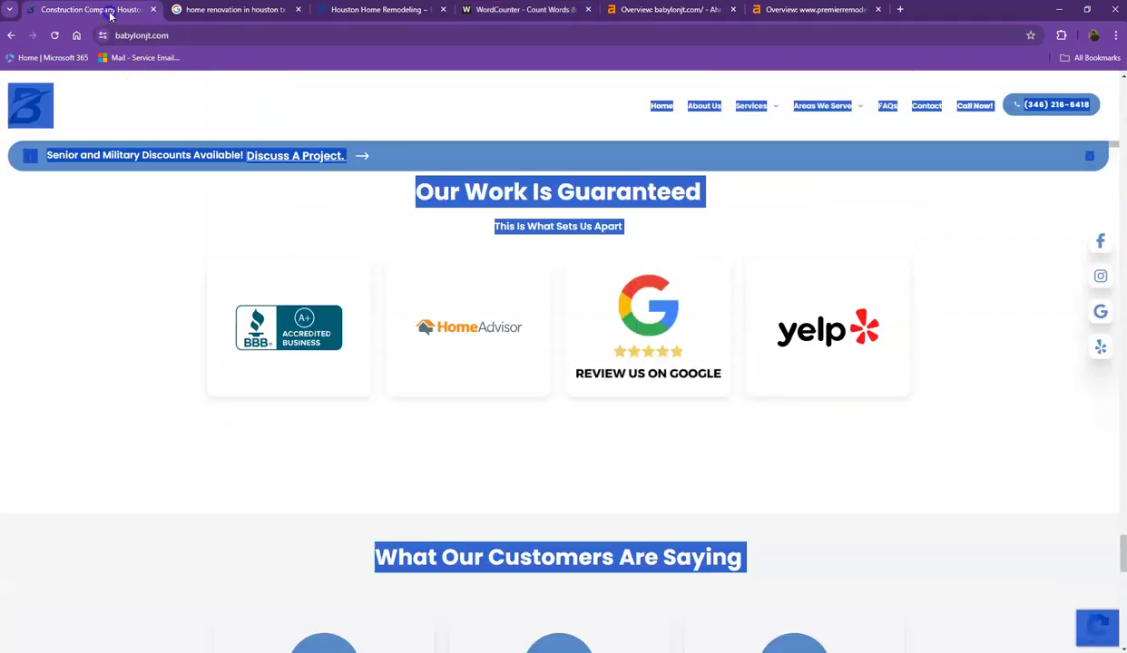
click(110, 190)
scroll(131, 284, up, 4)
scroll(150, 302, up, 5)
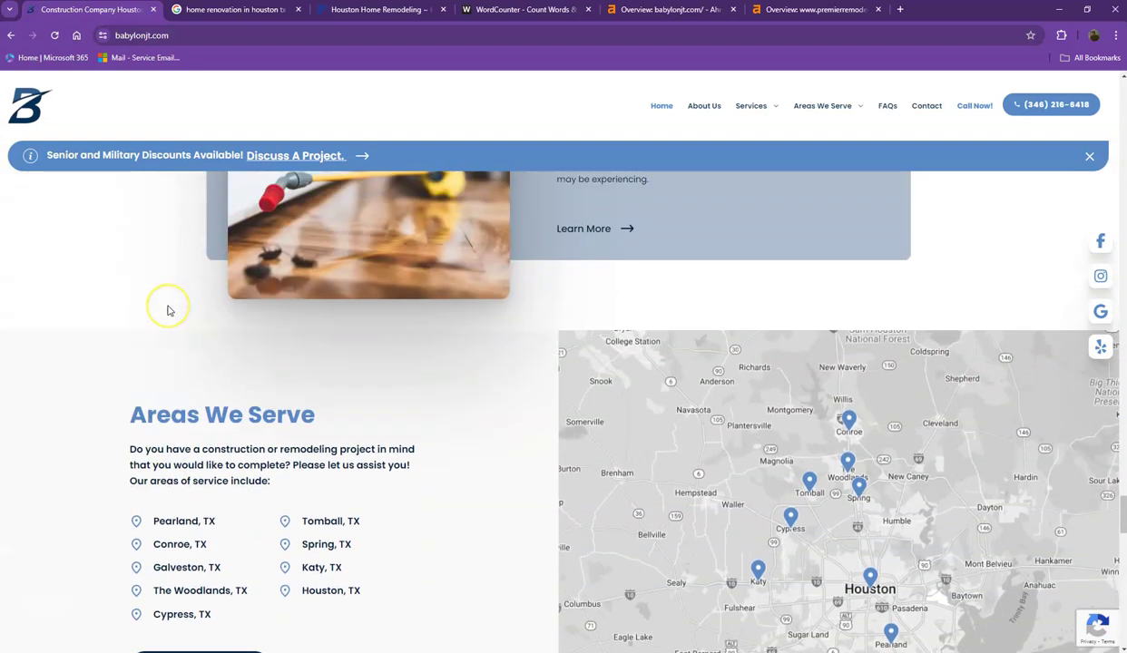
scroll(168, 311, up, 4)
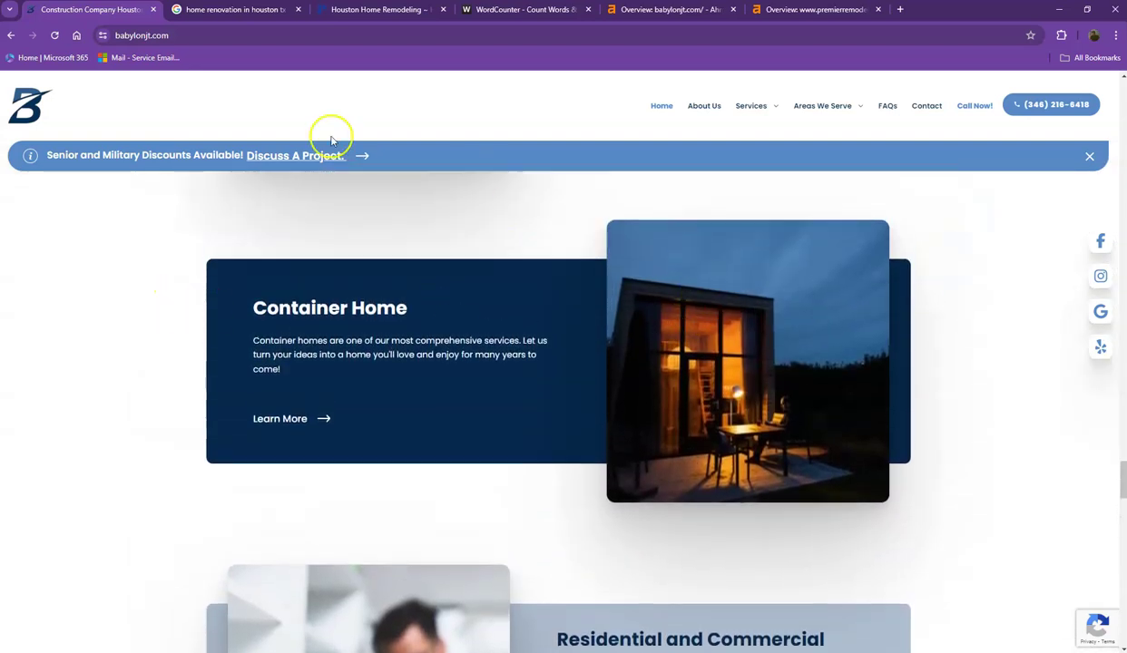
Open the Google results for "home renovation in houston tx" and examine the sponsored business listings
click(237, 11)
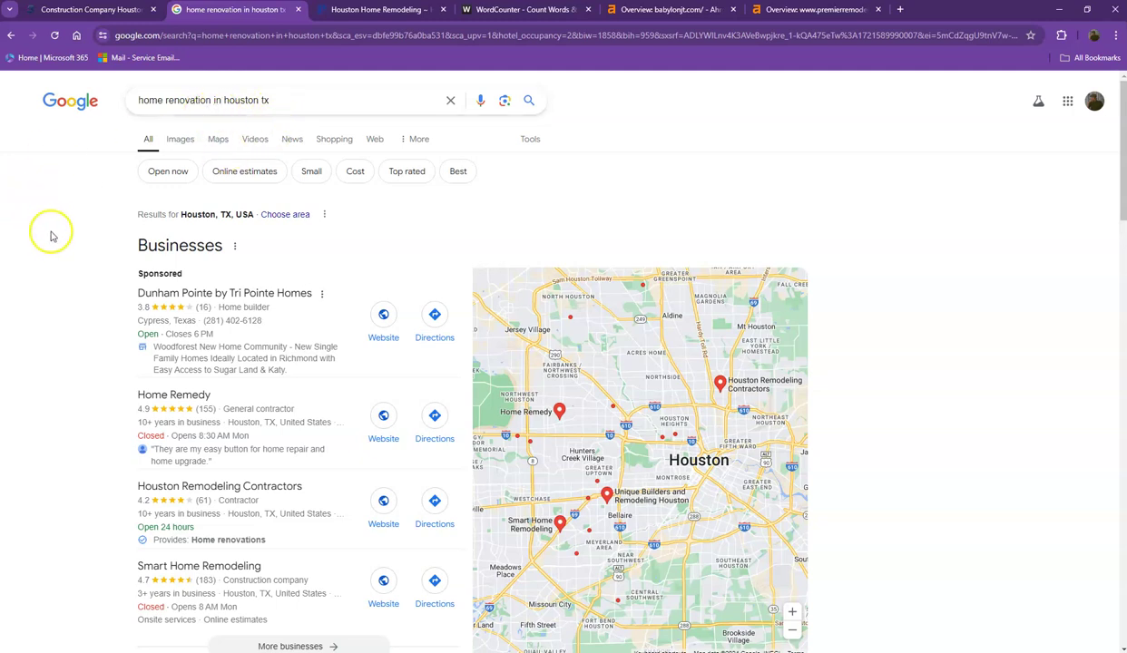
scroll(53, 235, down, 1)
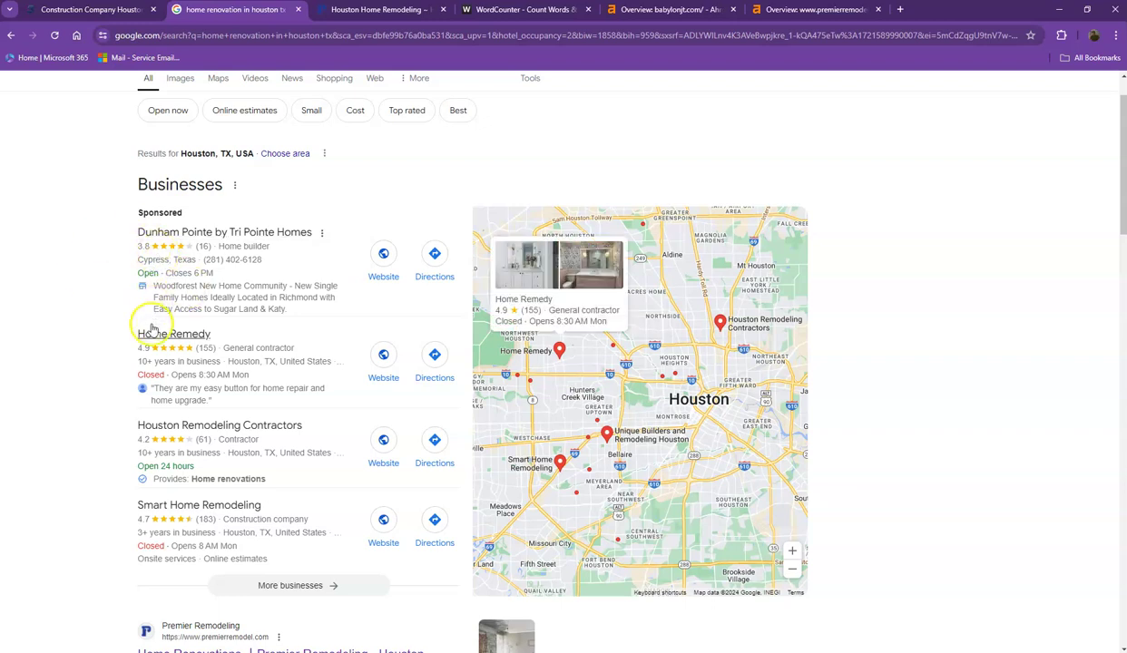
mouse_move(200, 431)
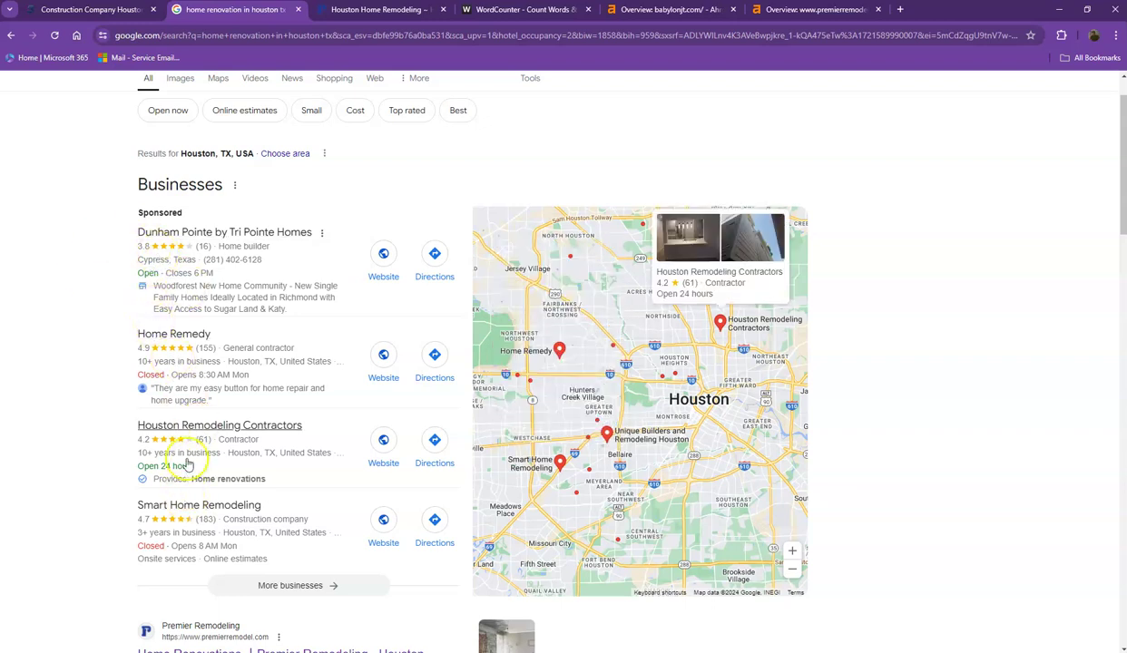
mouse_move(178, 340)
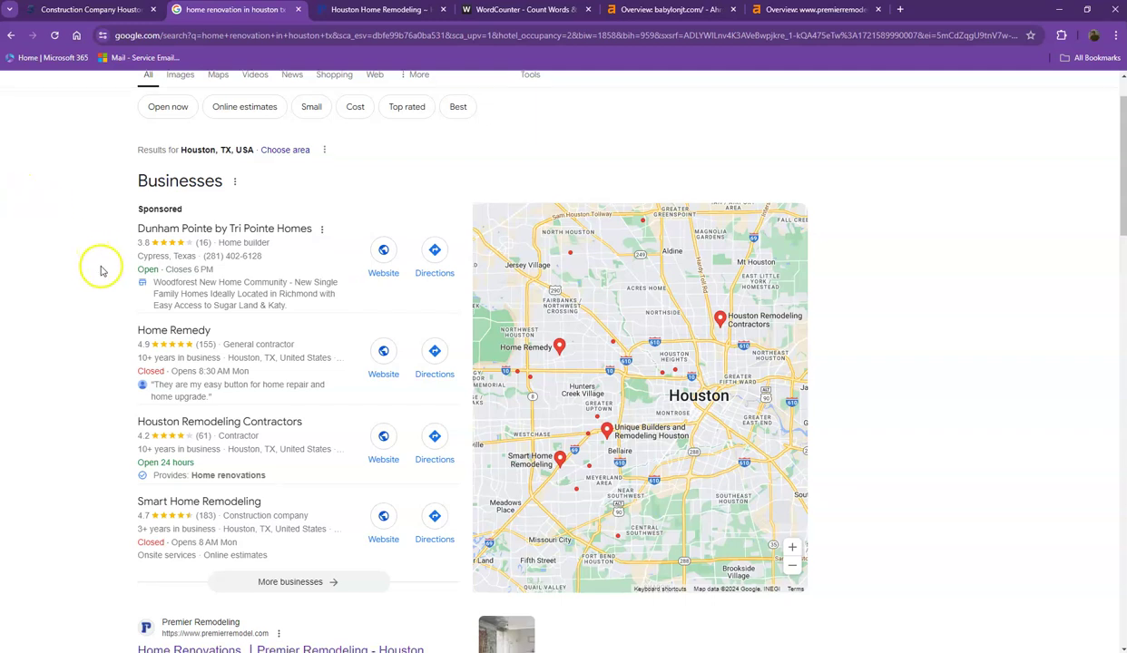
Examine the organic search results below the map, from Premier Remodeling down to the People also ask section
scroll(95, 264, down, 3)
scroll(102, 266, down, 1)
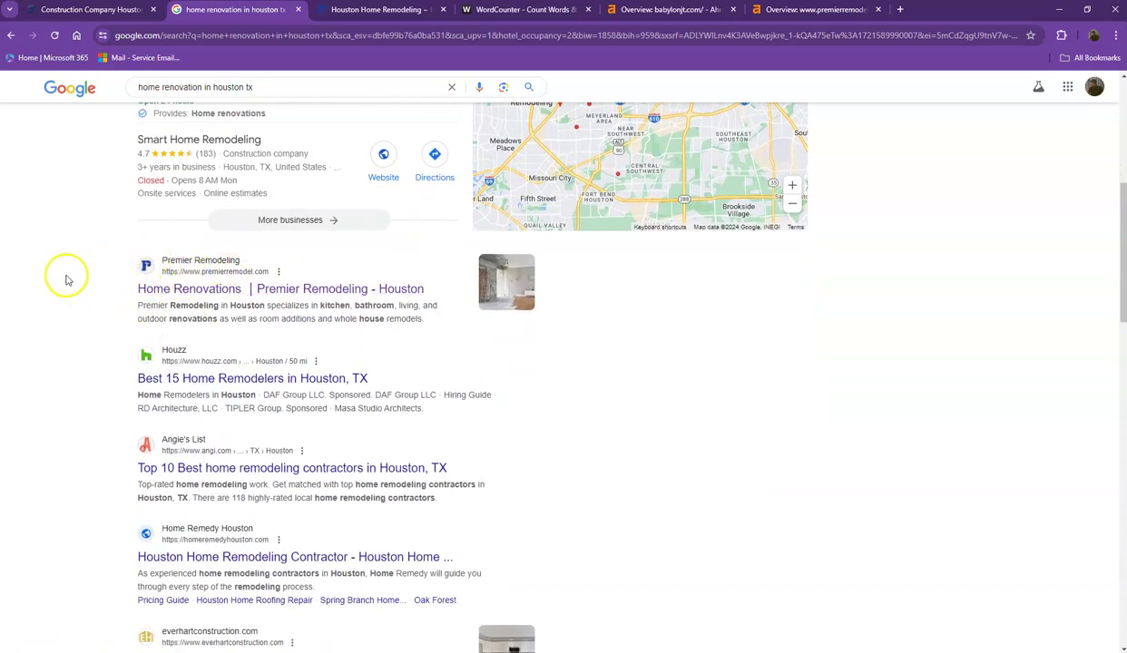
scroll(216, 318, down, 1)
scroll(220, 331, down, 2)
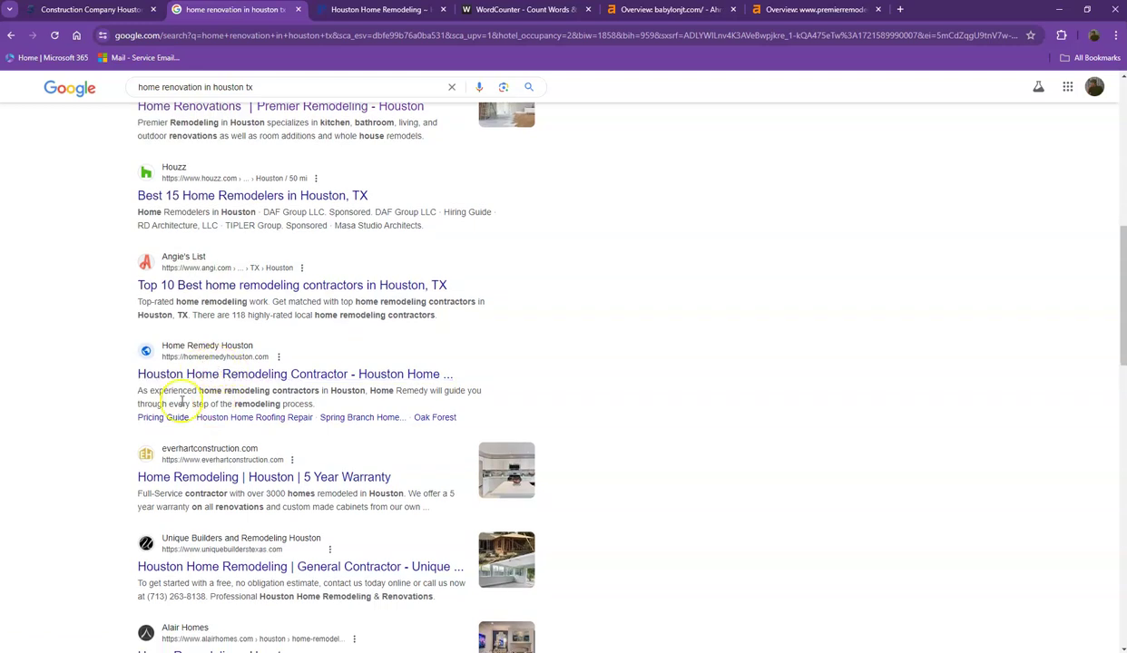
scroll(145, 536, down, 1)
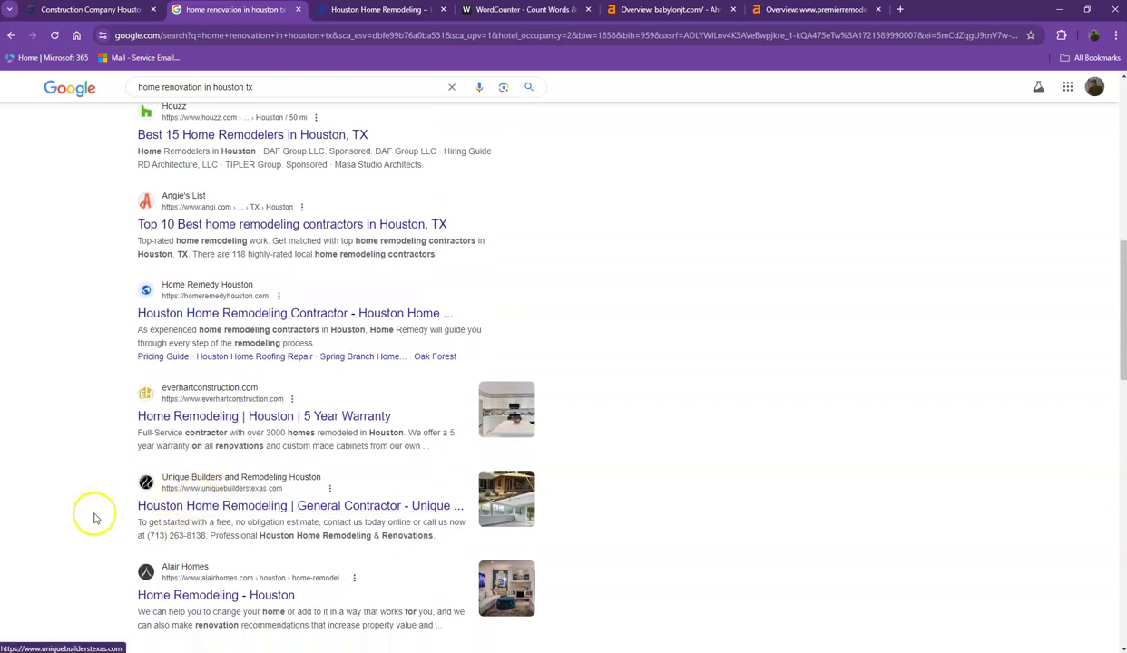
scroll(99, 512, down, 2)
scroll(145, 486, down, 2)
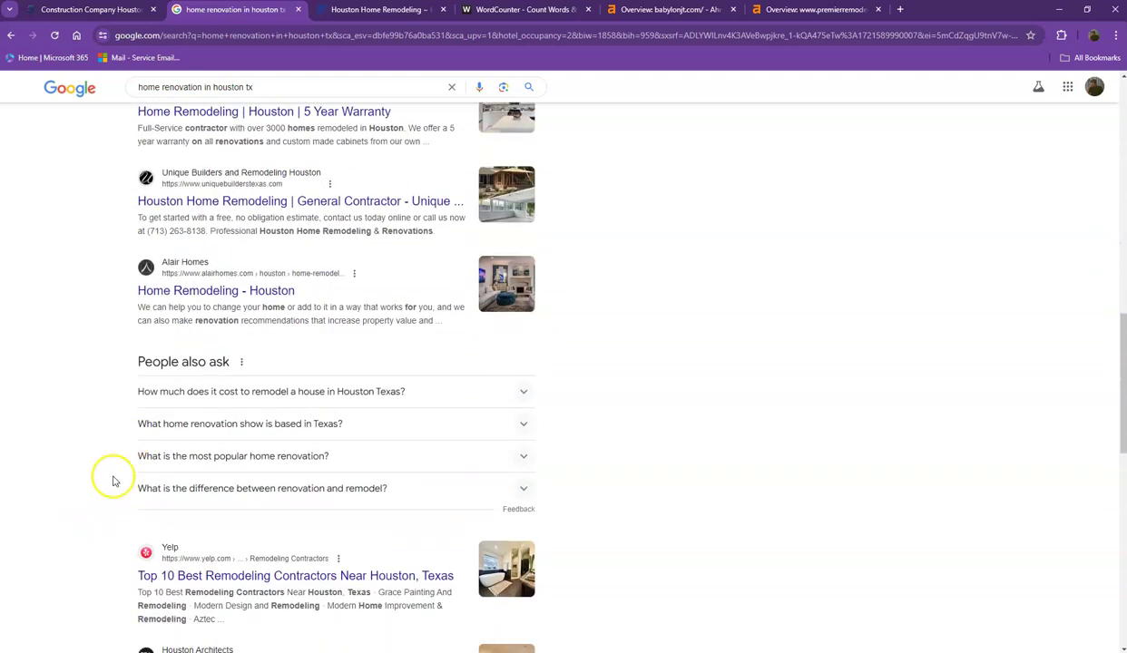
scroll(112, 479, up, 3)
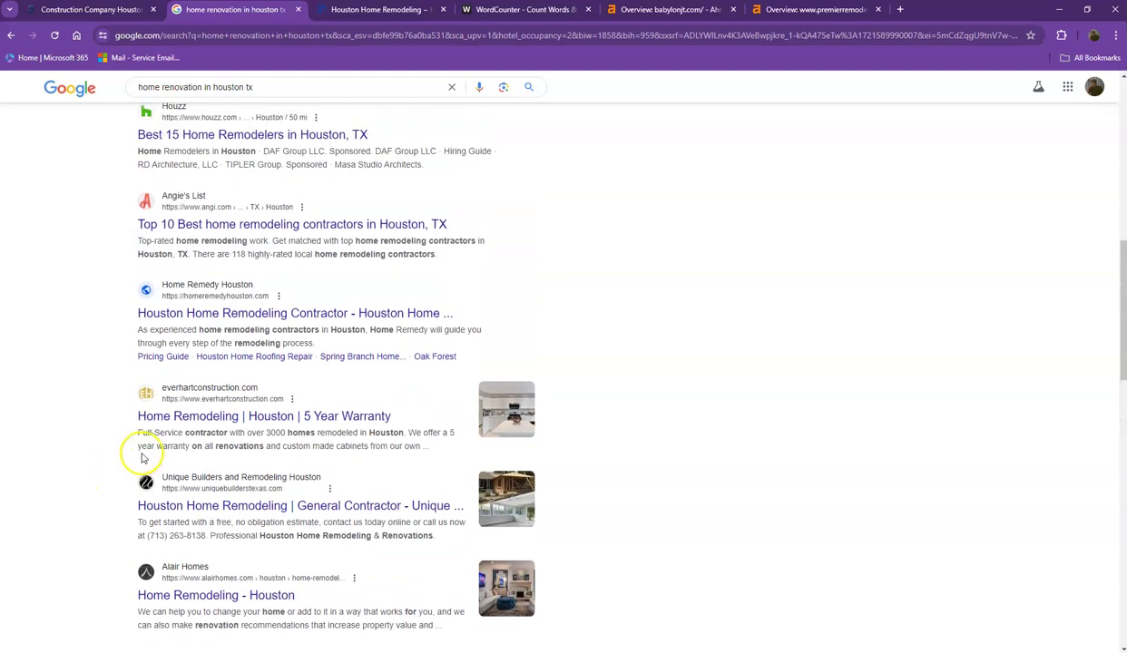
Go from the Premier Remodeling search result to its home page and look over the page down to the footer
scroll(213, 445, up, 1)
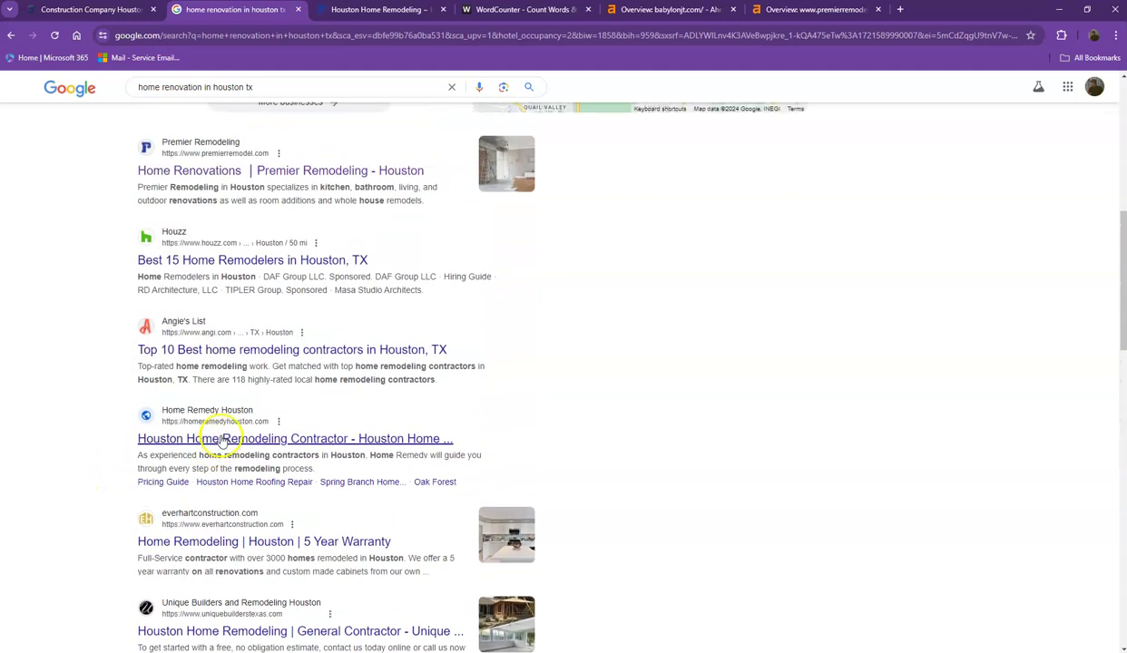
scroll(227, 390, up, 1)
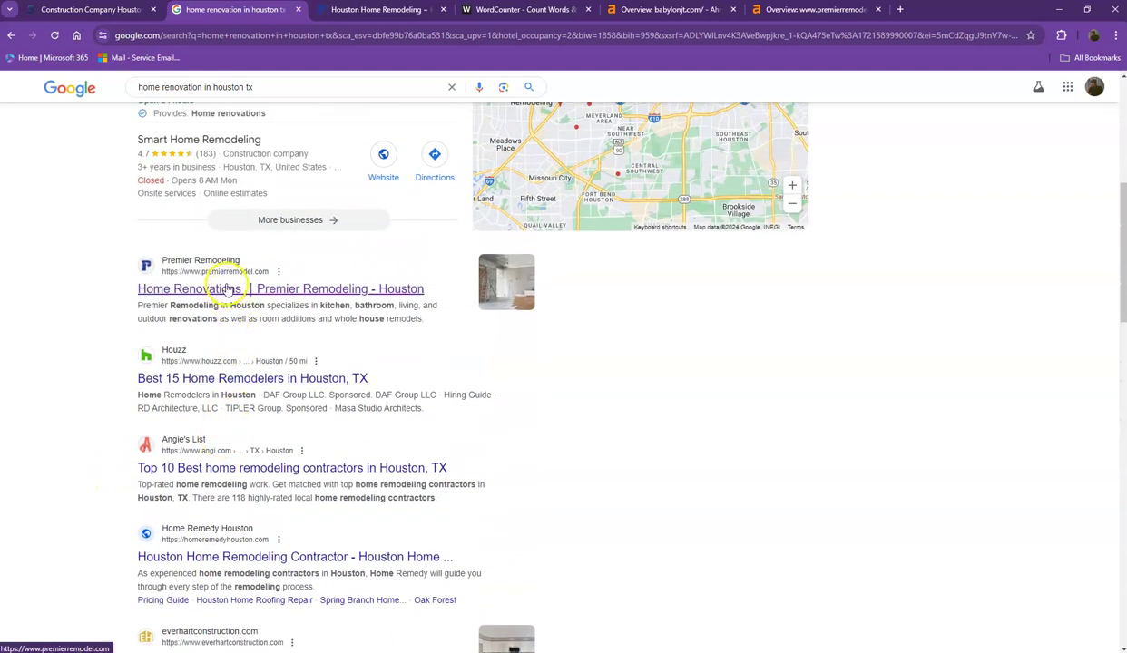
click(370, 11)
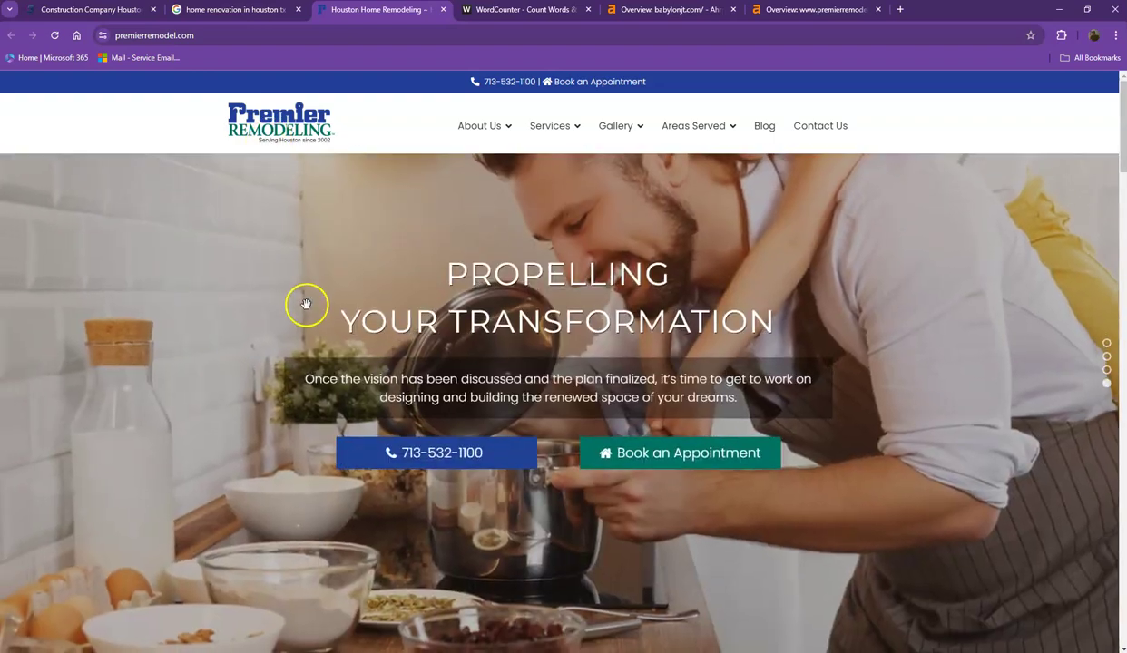
scroll(308, 381, down, 5)
scroll(309, 392, down, 15)
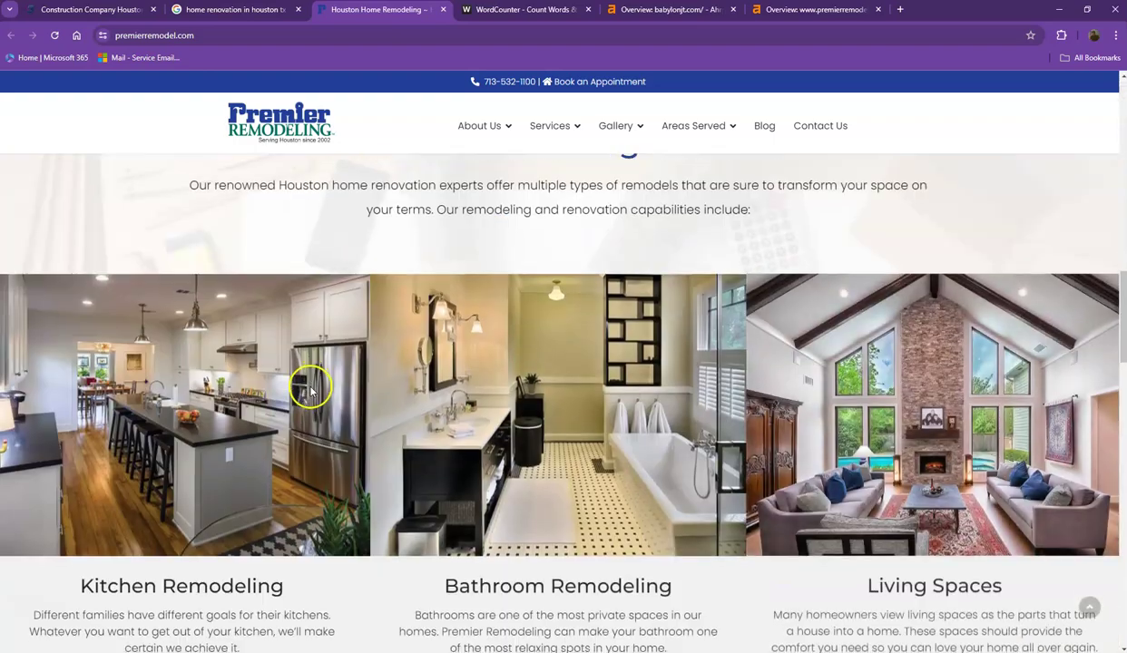
scroll(311, 390, down, 15)
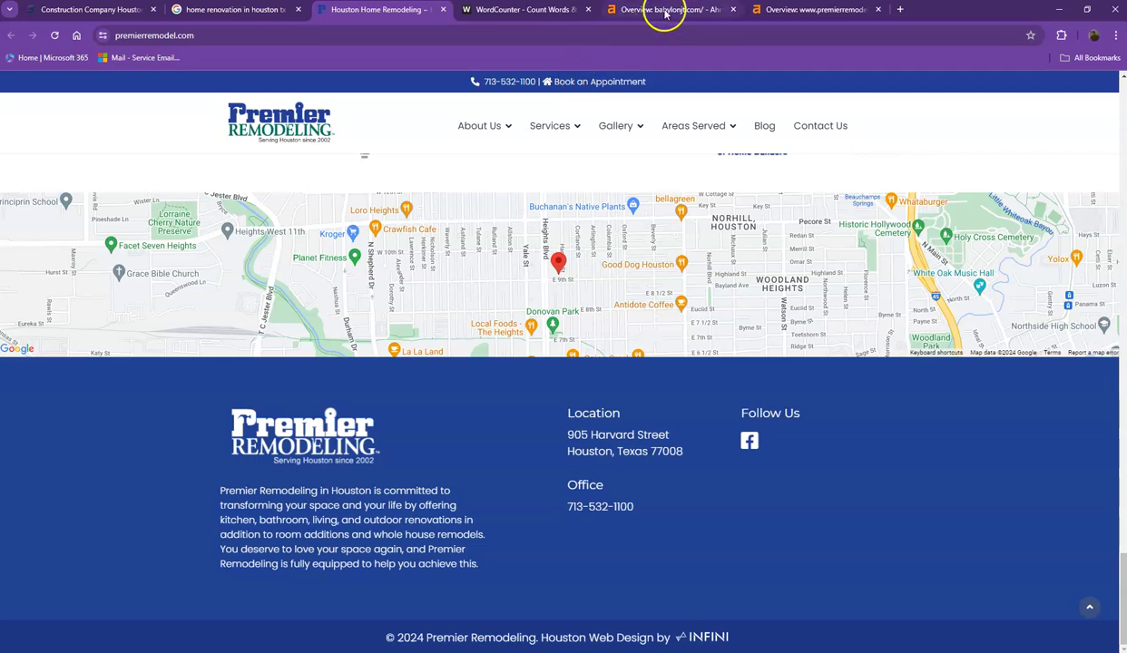
click(665, 11)
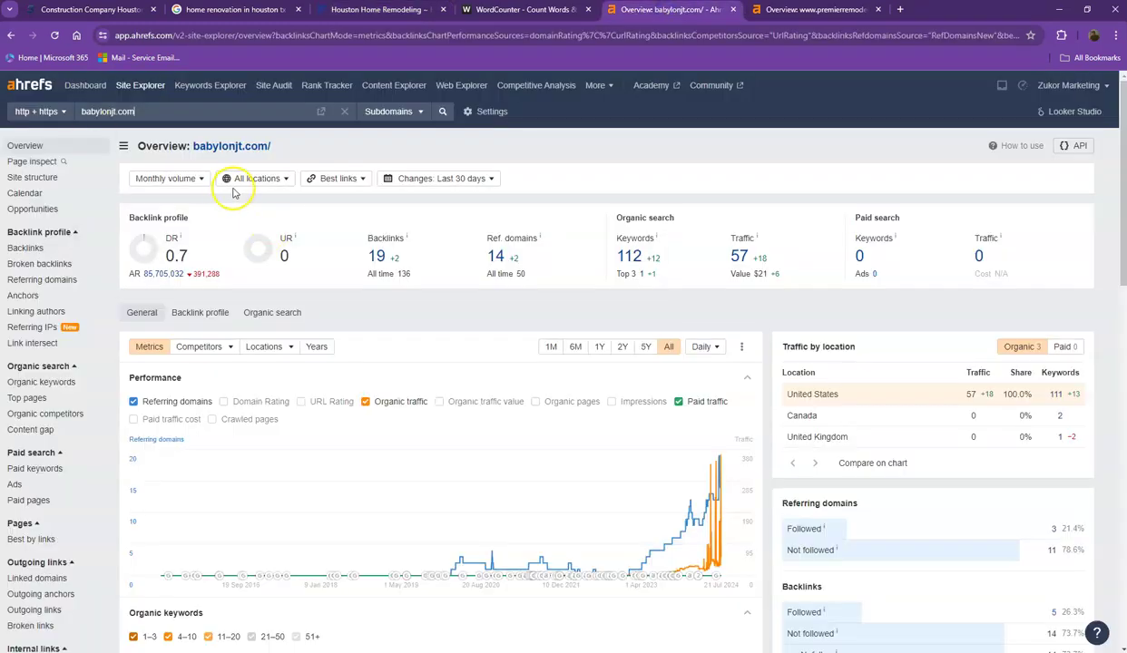
click(89, 106)
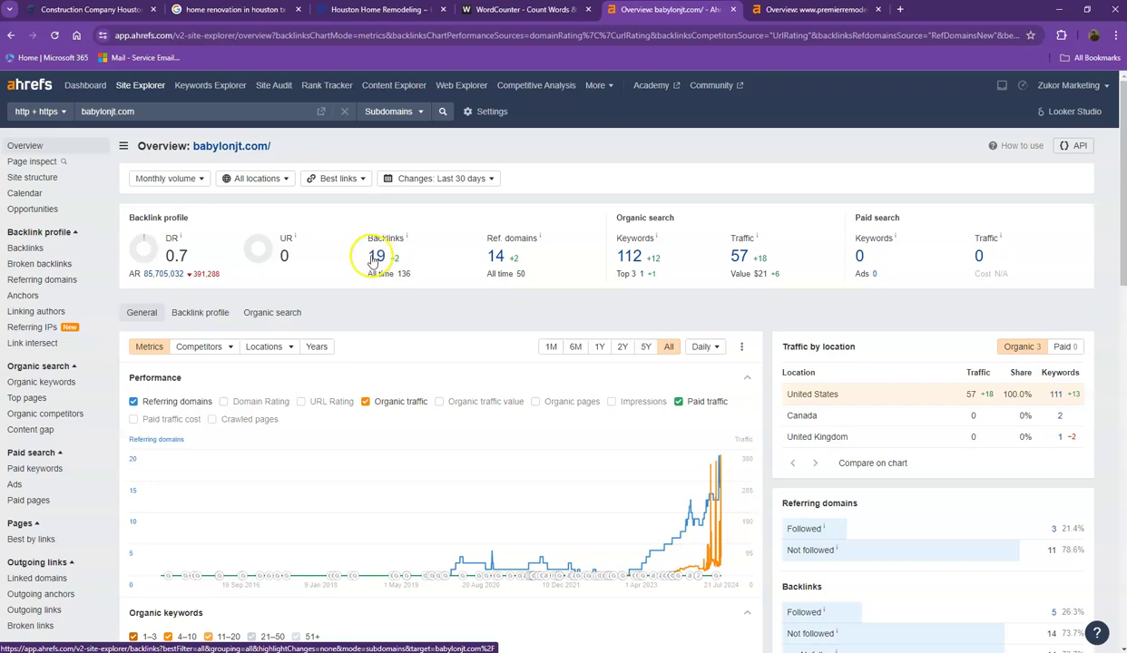
click(797, 11)
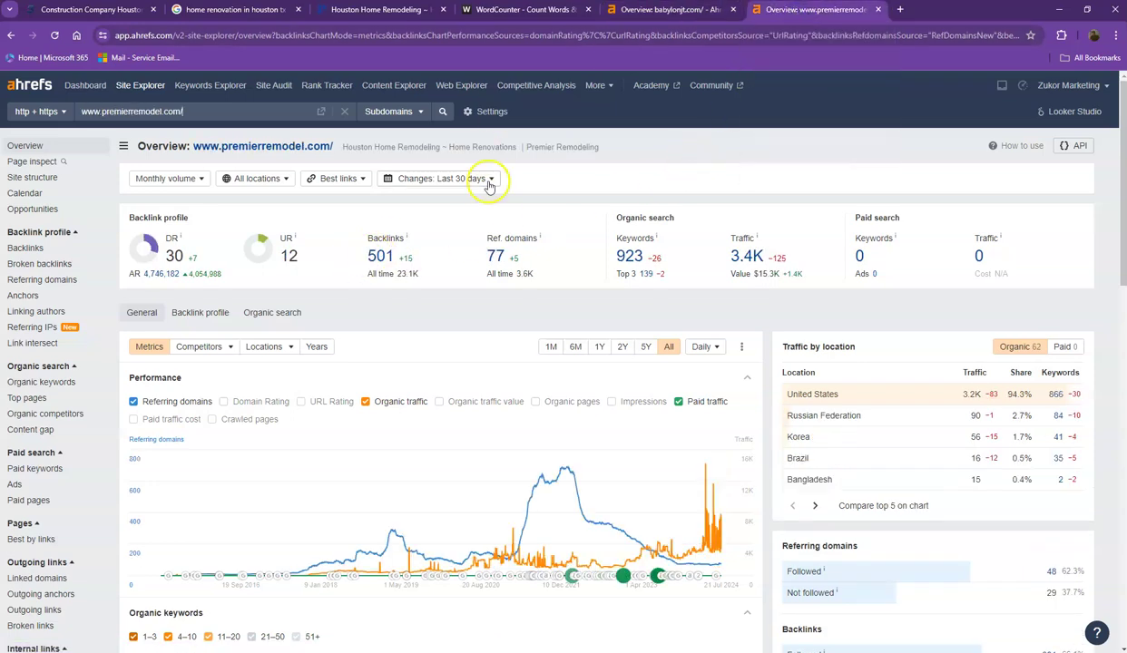
click(648, 9)
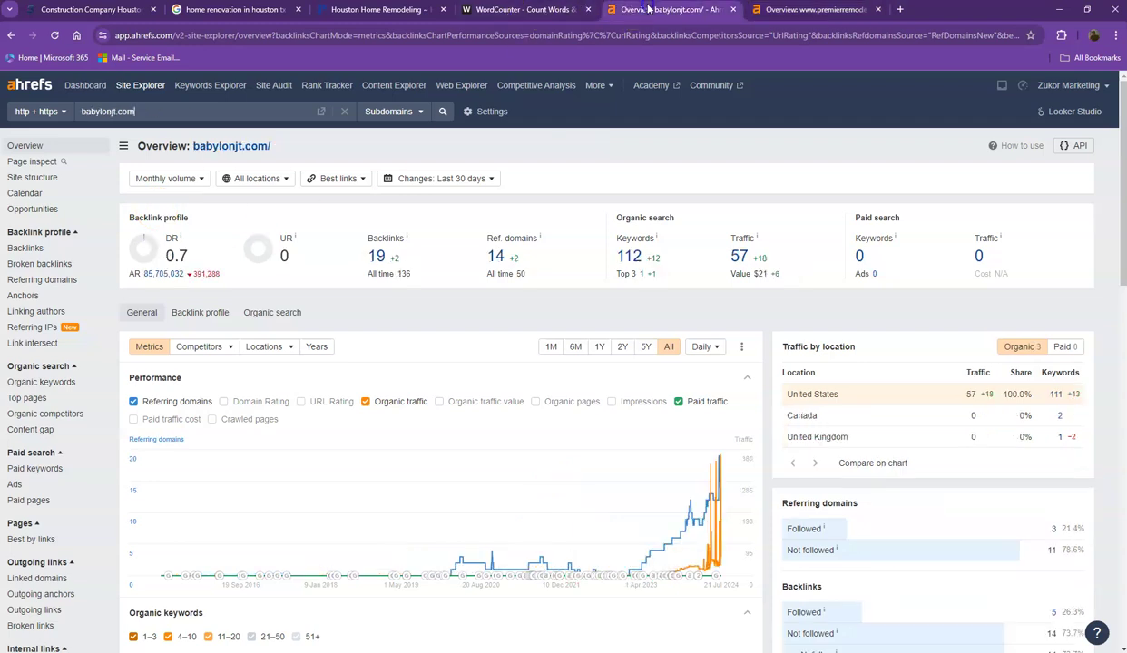
click(782, 11)
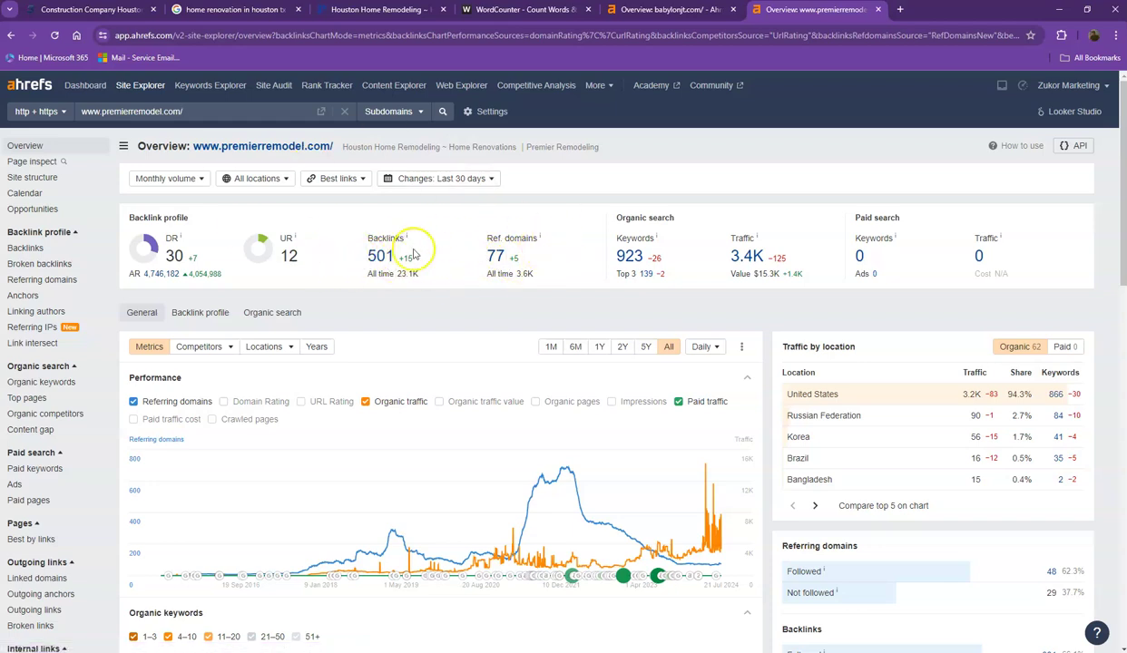
mouse_move(519, 234)
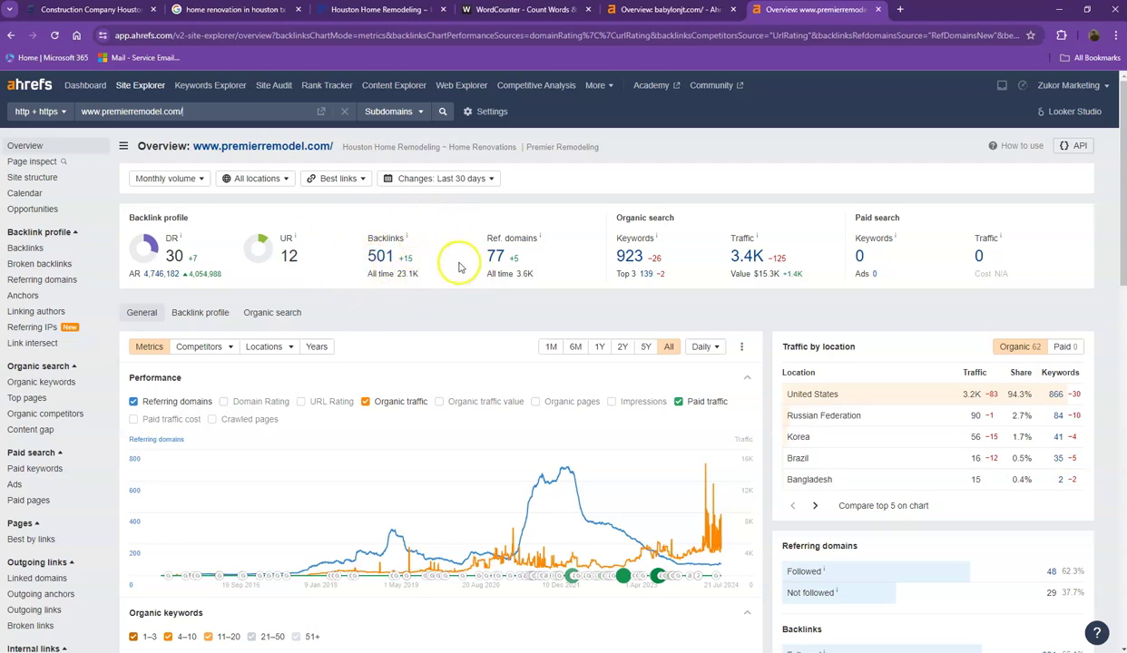
click(679, 11)
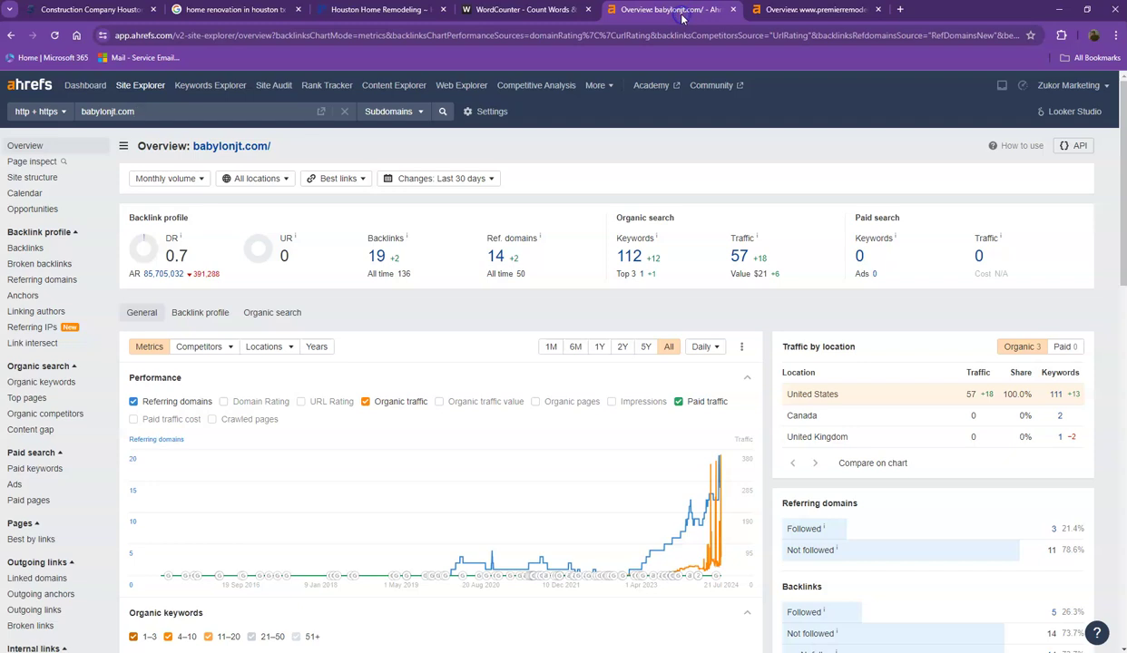
click(795, 12)
click(682, 11)
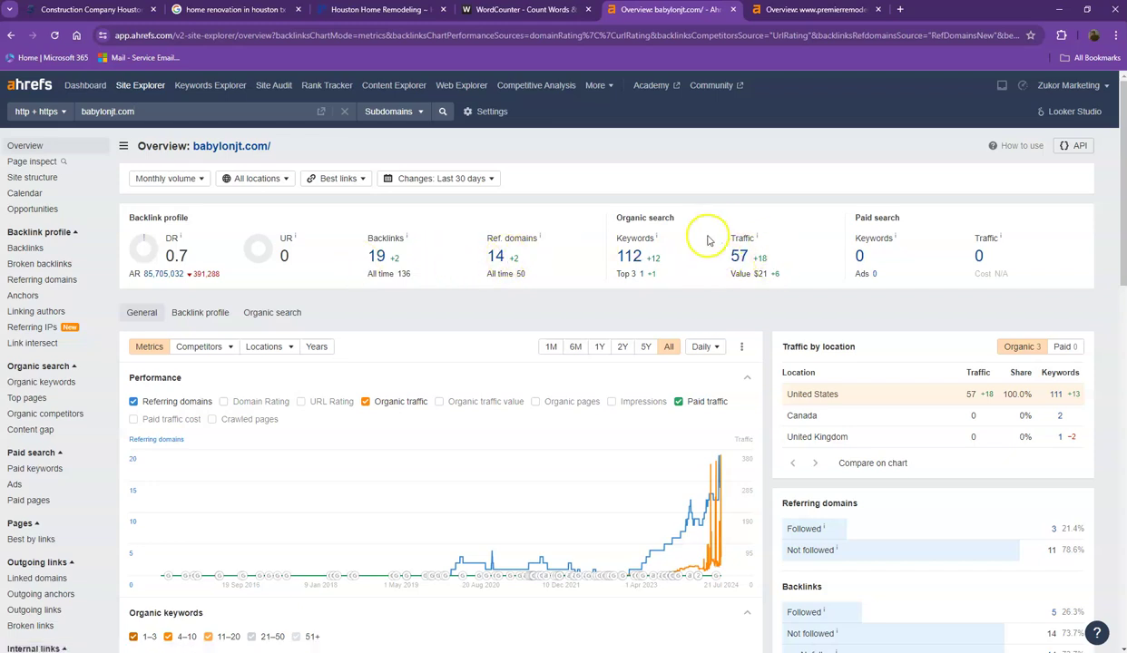
click(800, 13)
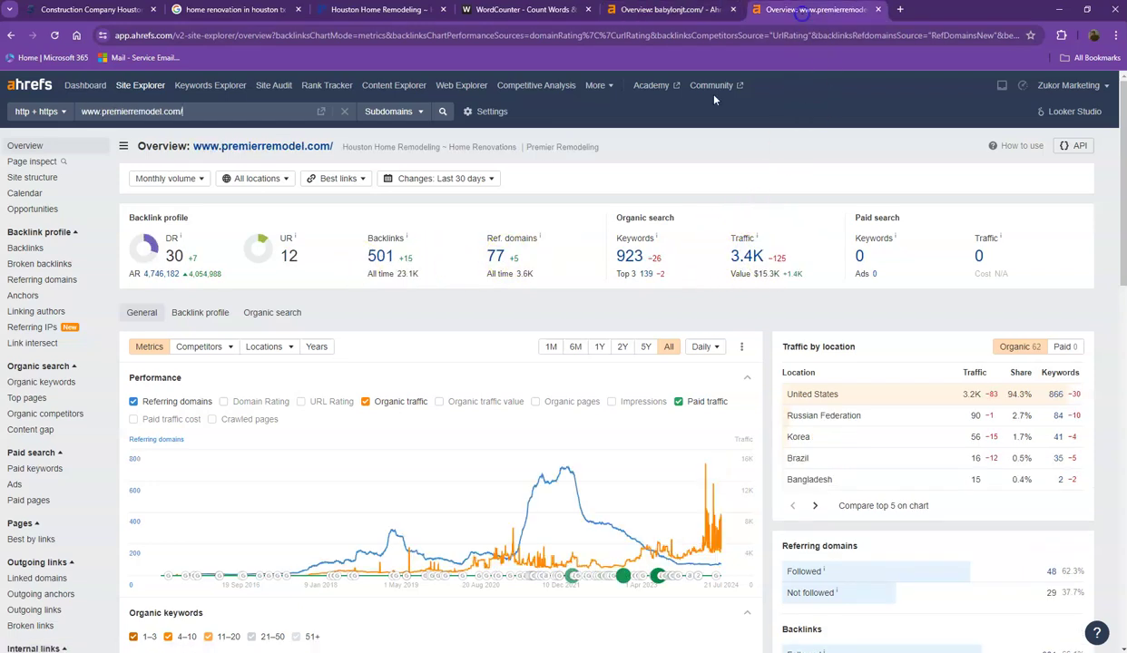
right_click(498, 261)
click(544, 271)
right_click(628, 257)
click(673, 270)
click(770, 11)
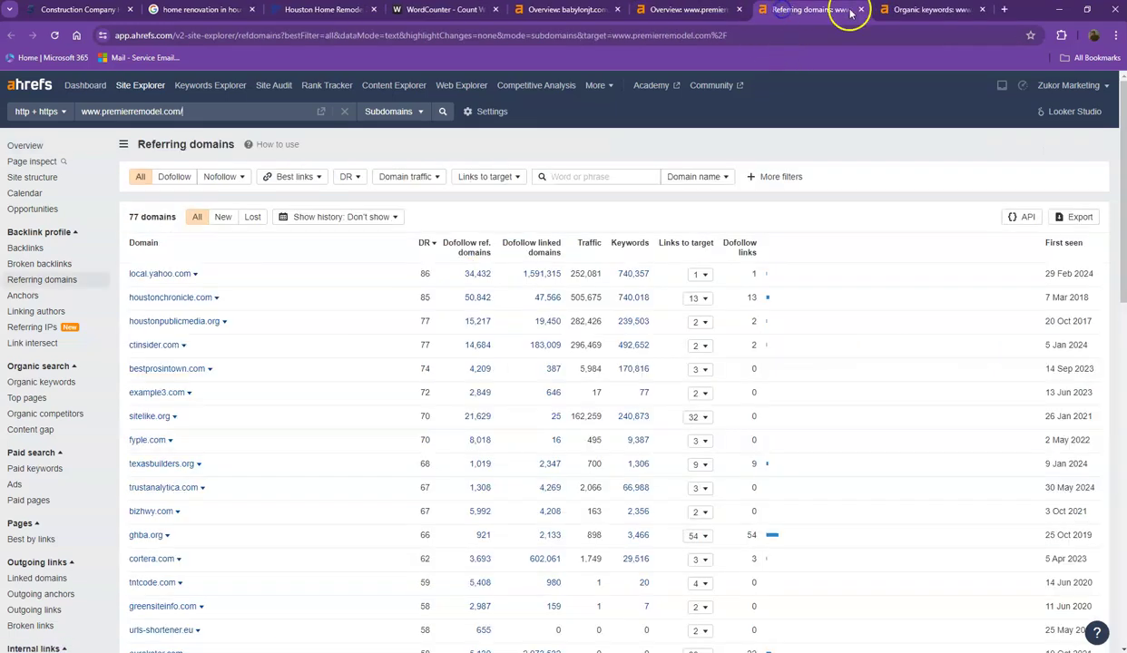
click(932, 10)
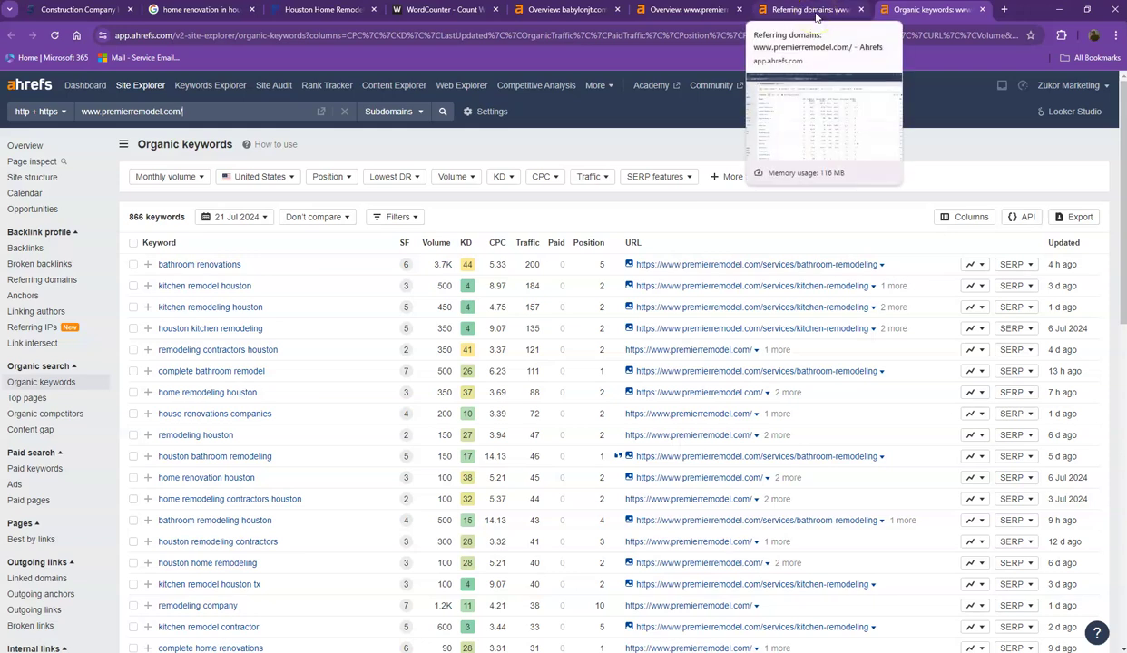
click(816, 10)
click(919, 18)
click(817, 13)
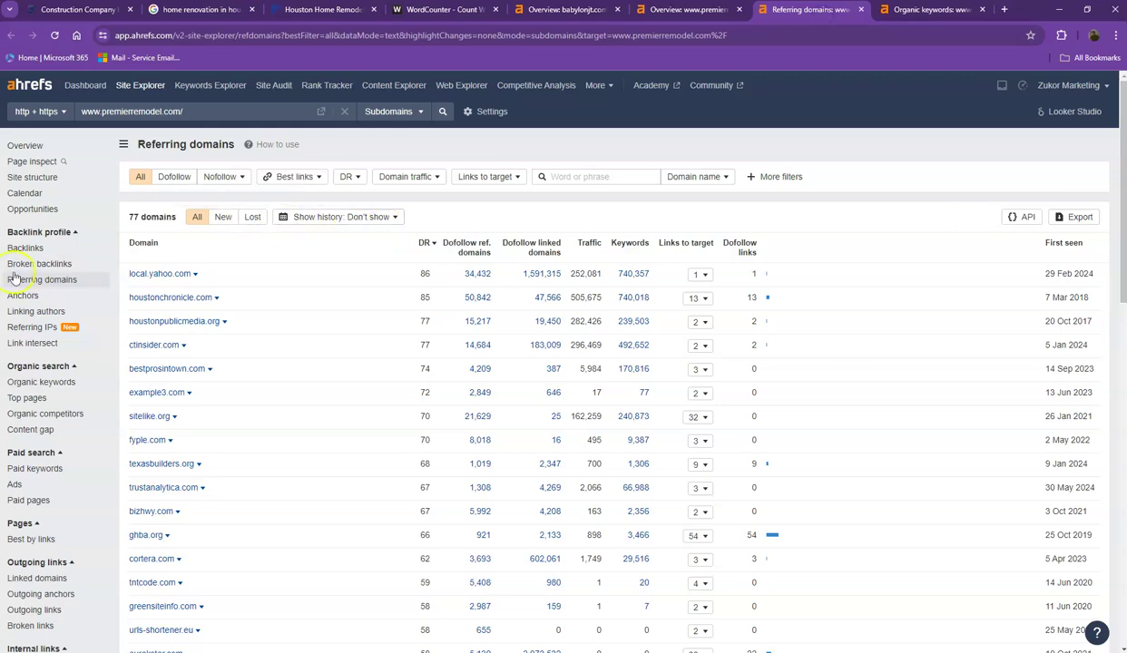
scroll(263, 300, down, 3)
scroll(261, 304, down, 8)
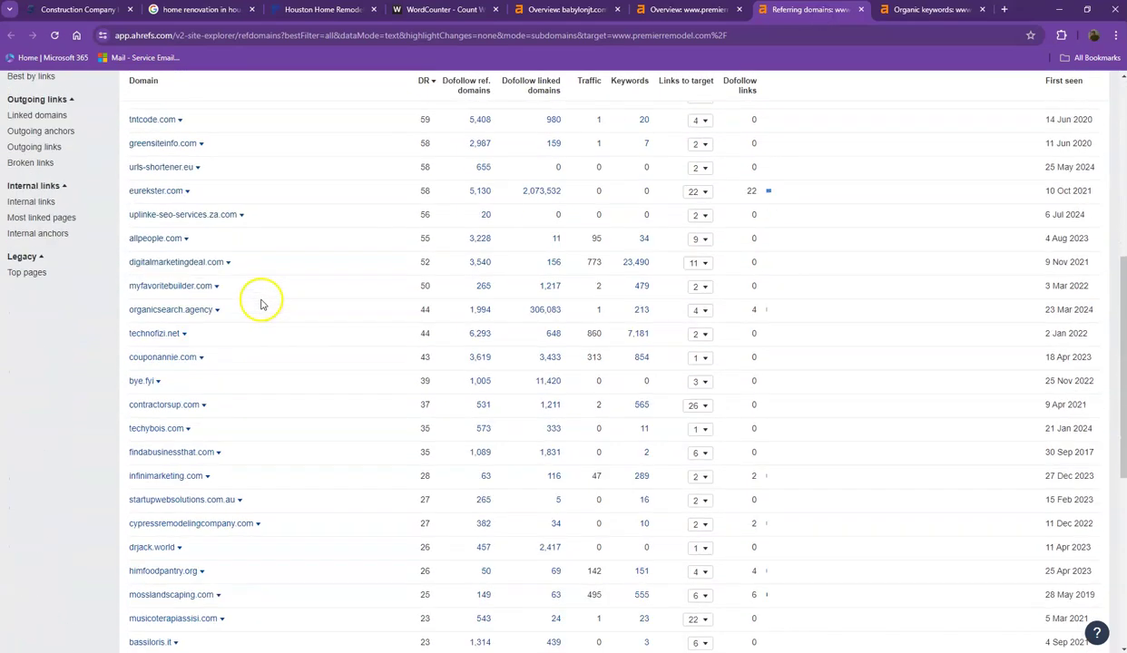
scroll(261, 304, down, 2)
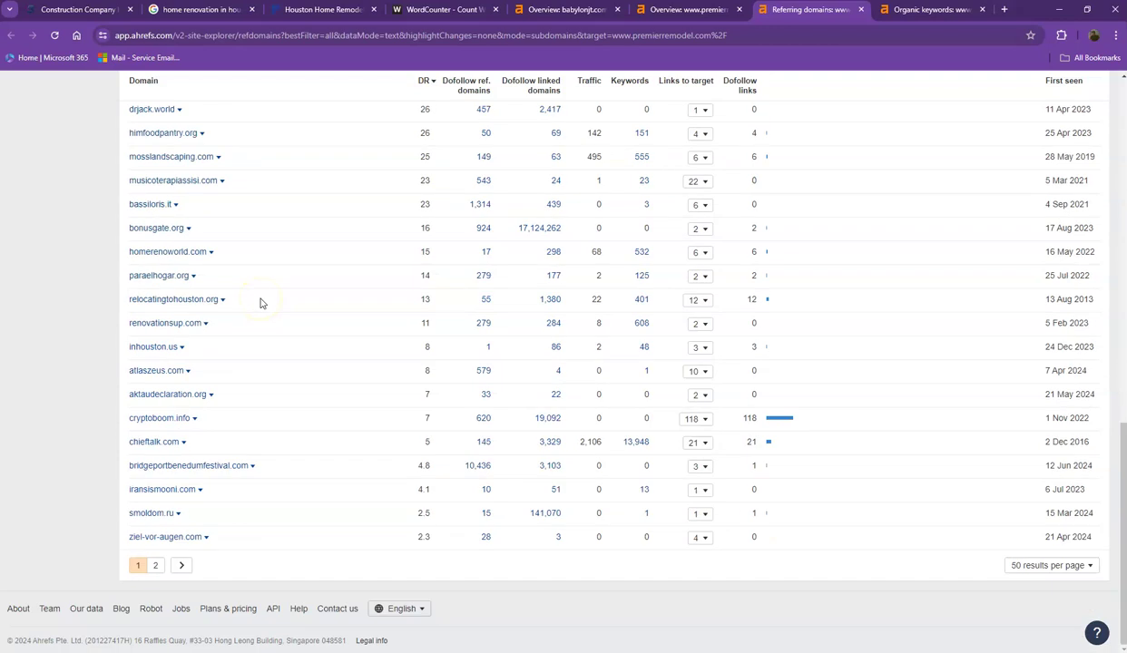
click(156, 566)
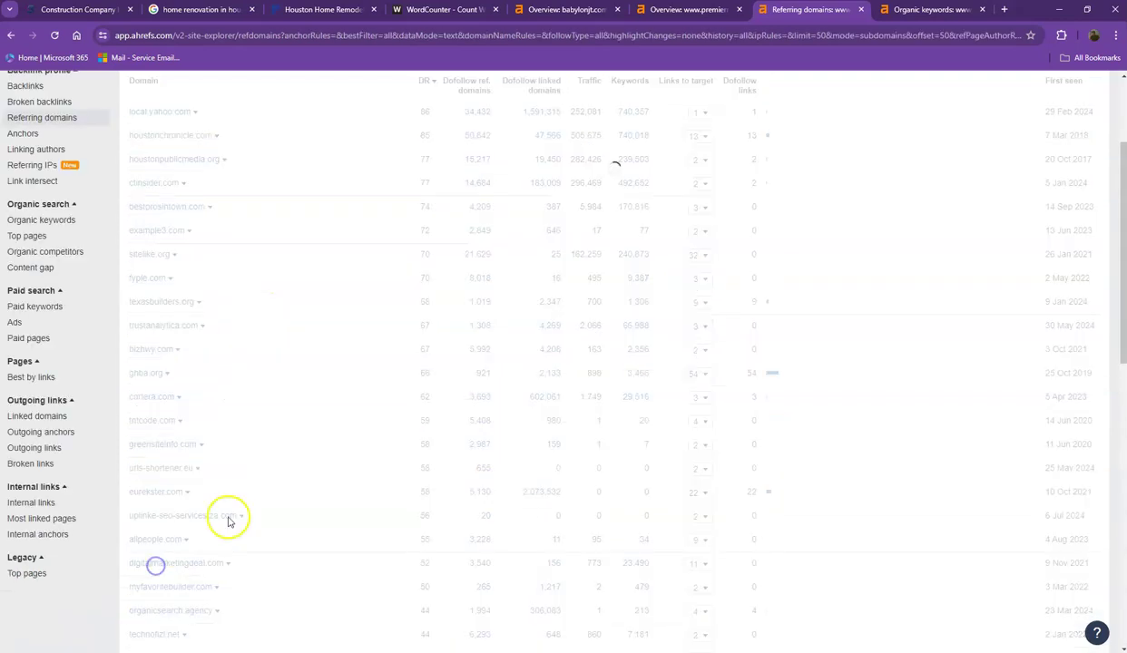
scroll(270, 276, down, 1)
scroll(269, 270, down, 2)
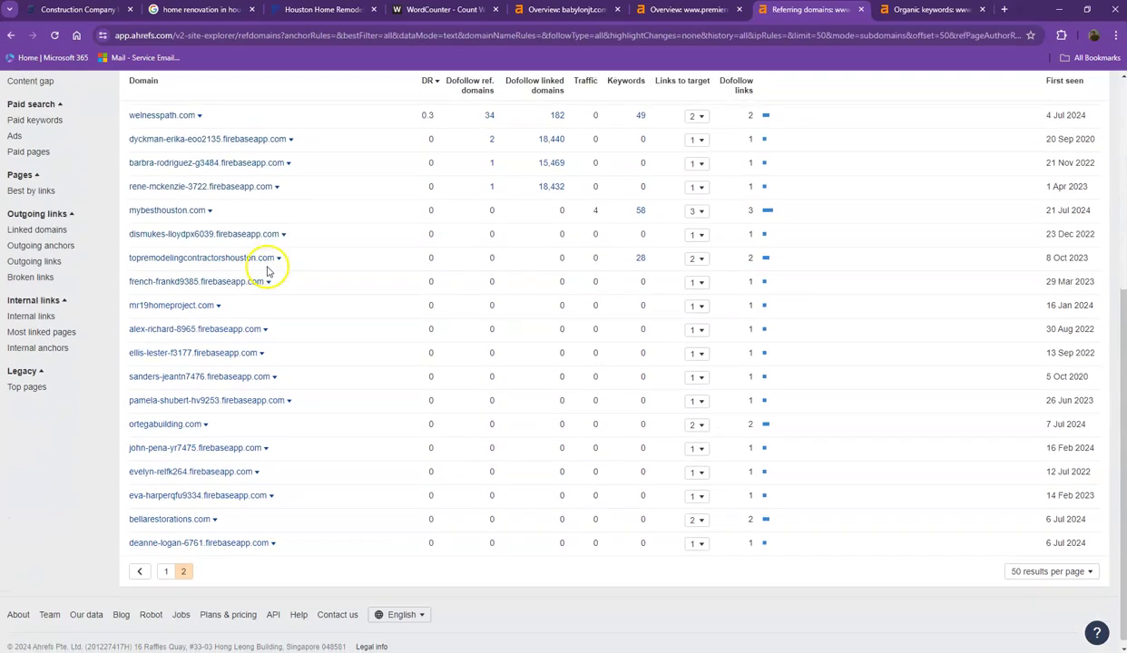
scroll(413, 264, up, 3)
click(950, 9)
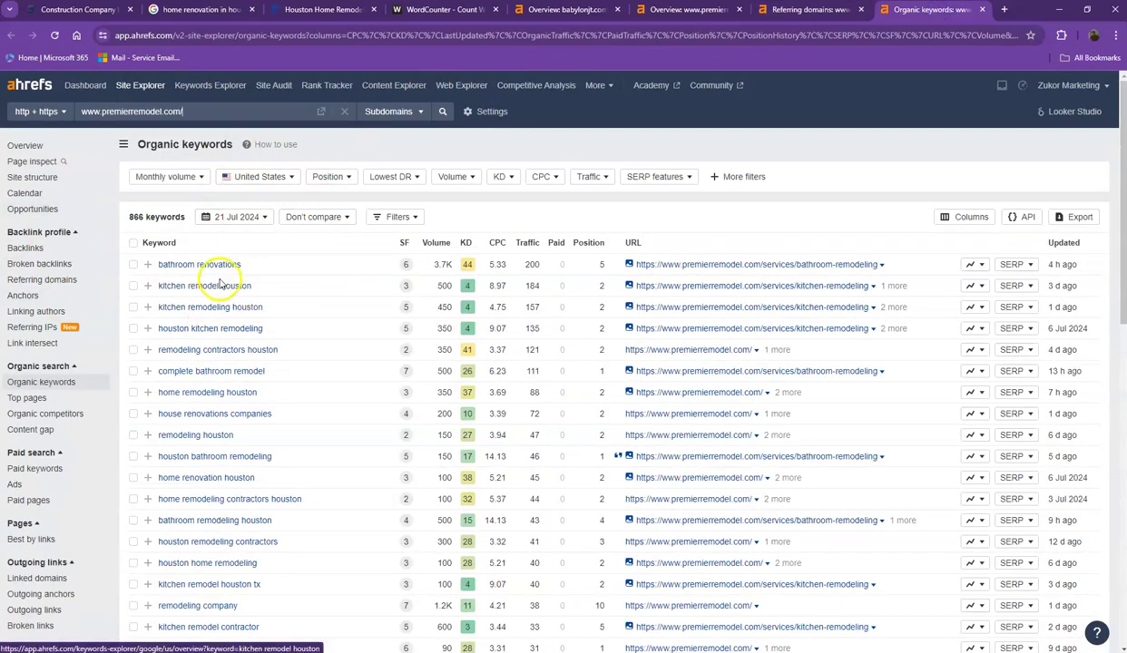
scroll(226, 304, down, 3)
scroll(225, 299, down, 6)
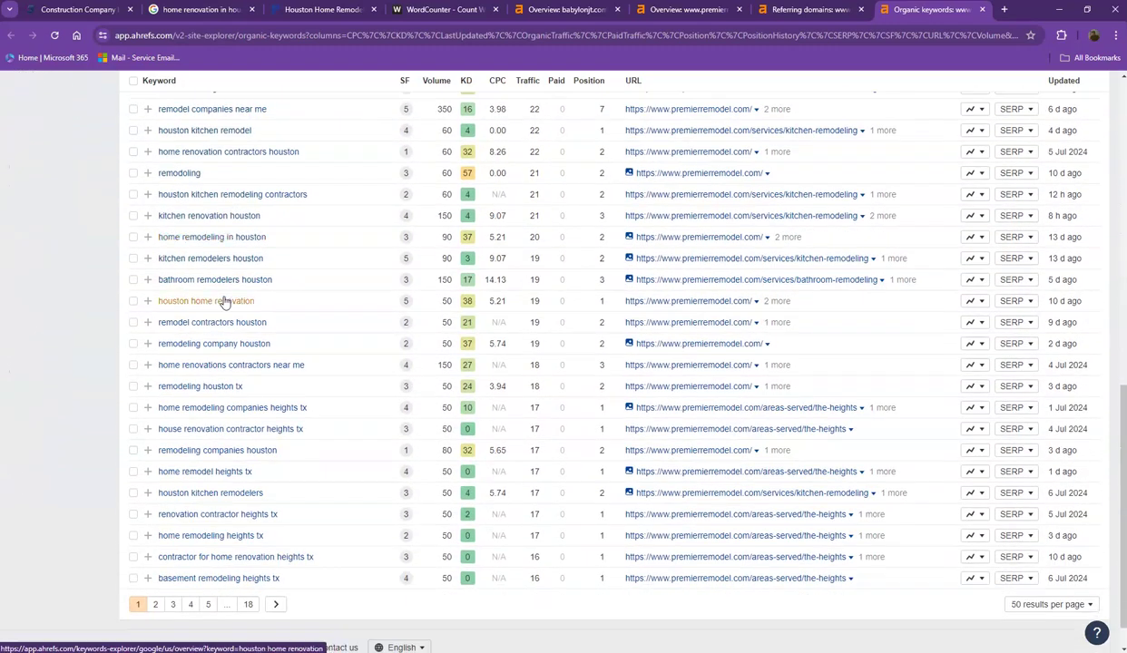
click(154, 605)
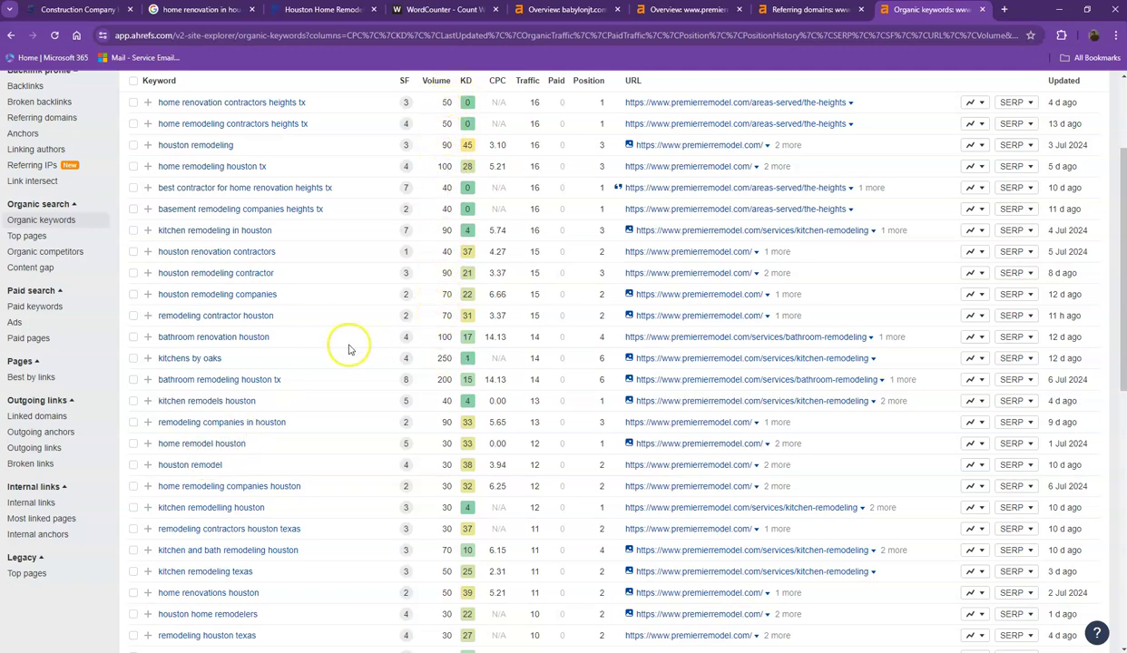
scroll(346, 349, down, 2)
scroll(345, 360, down, 1)
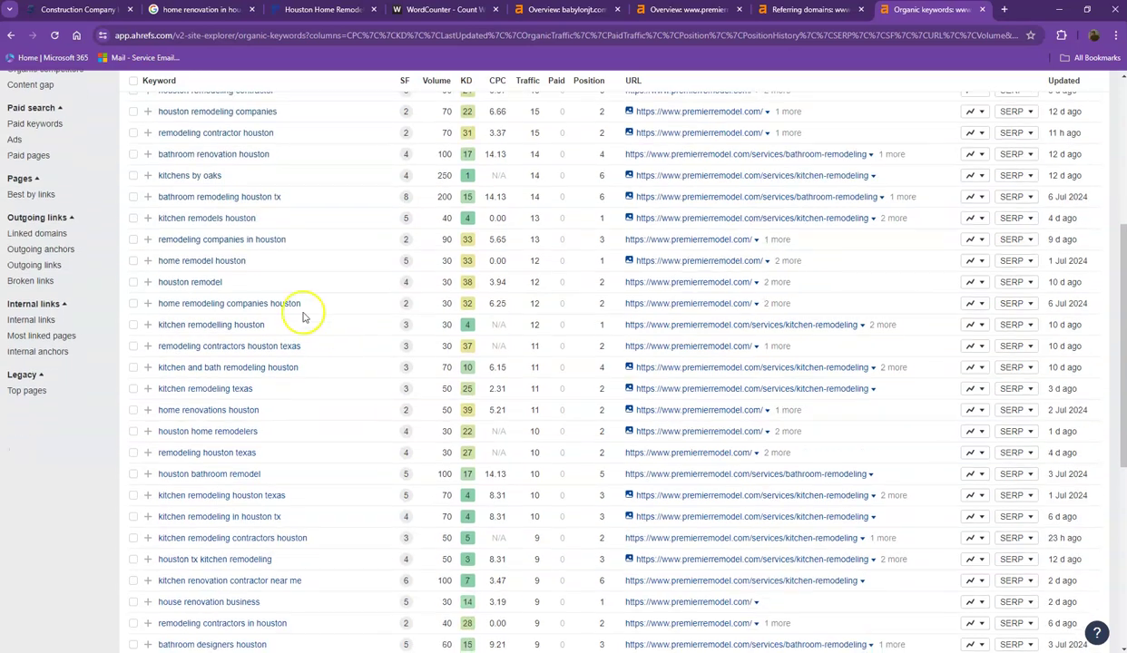
scroll(271, 395, down, 4)
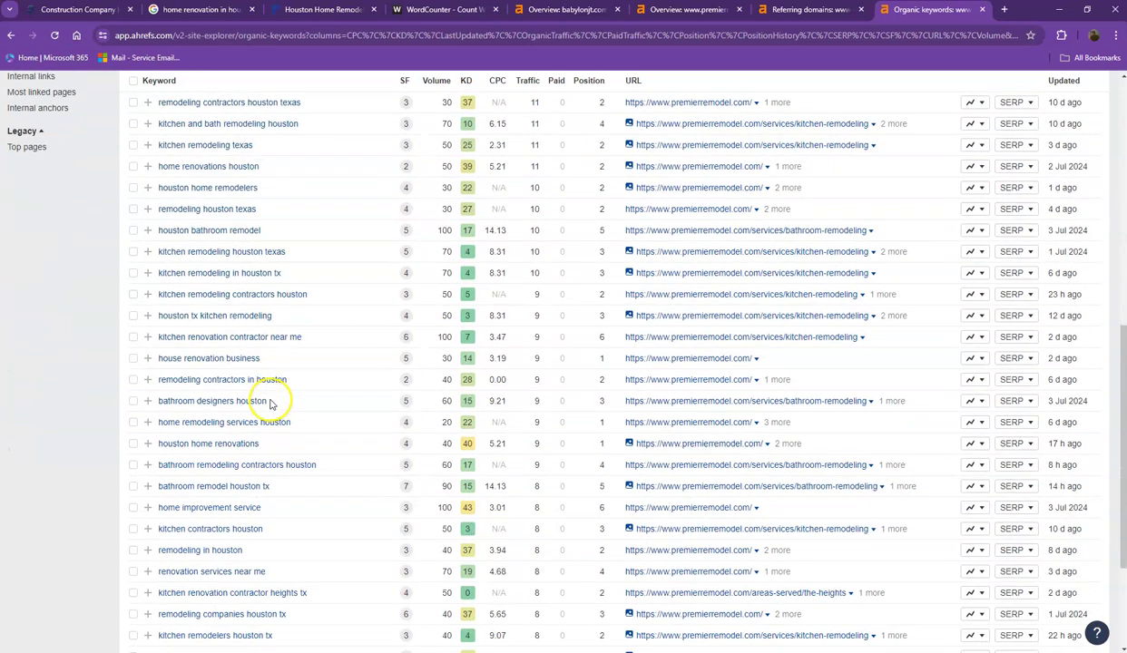
scroll(267, 402, down, 3)
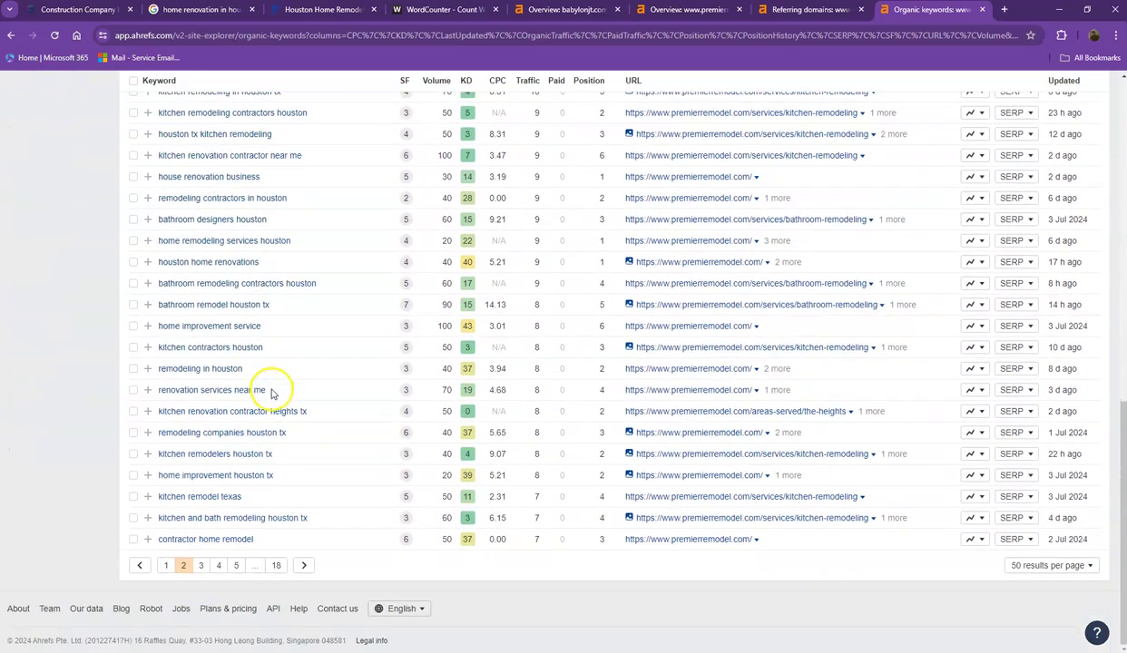
click(203, 566)
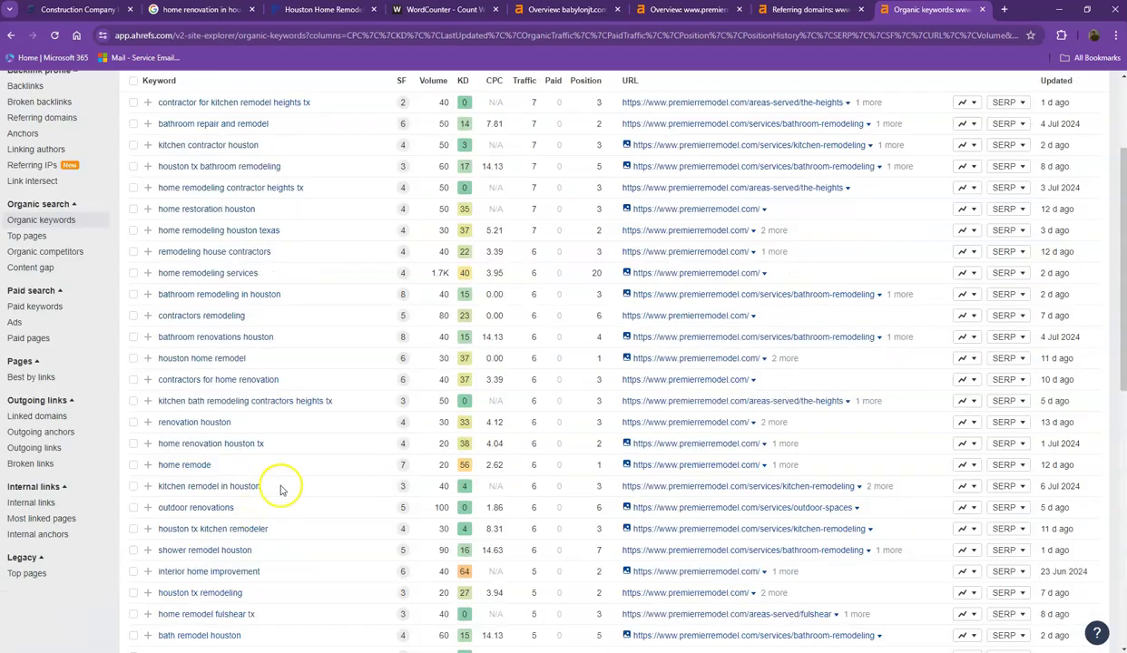
scroll(352, 338, down, 3)
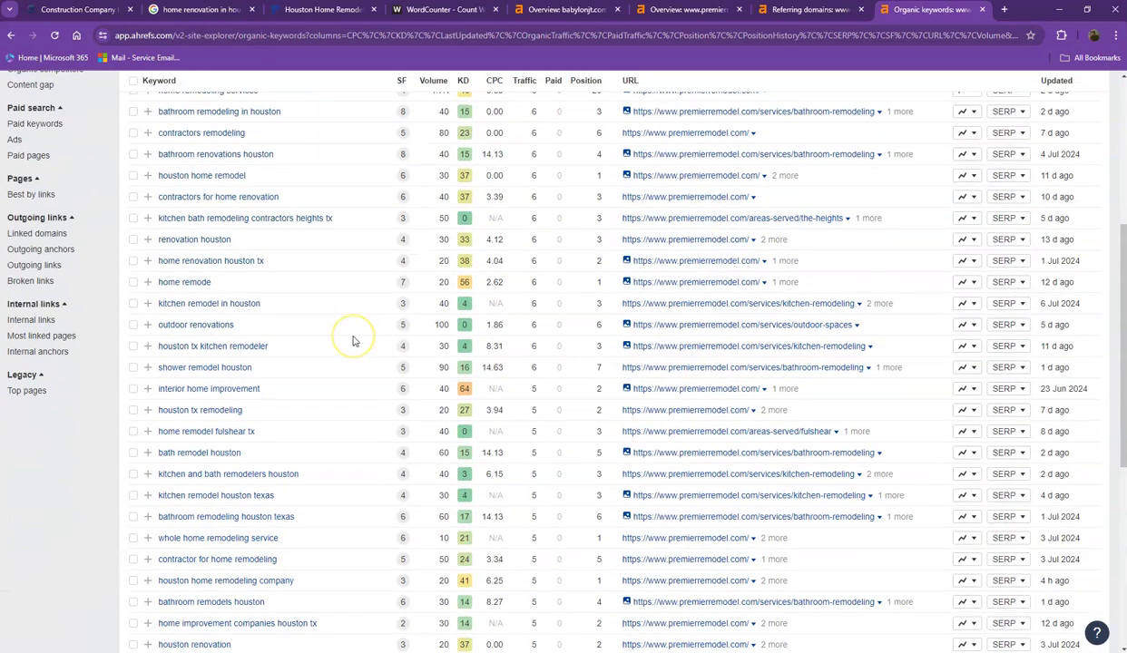
scroll(353, 341, down, 1)
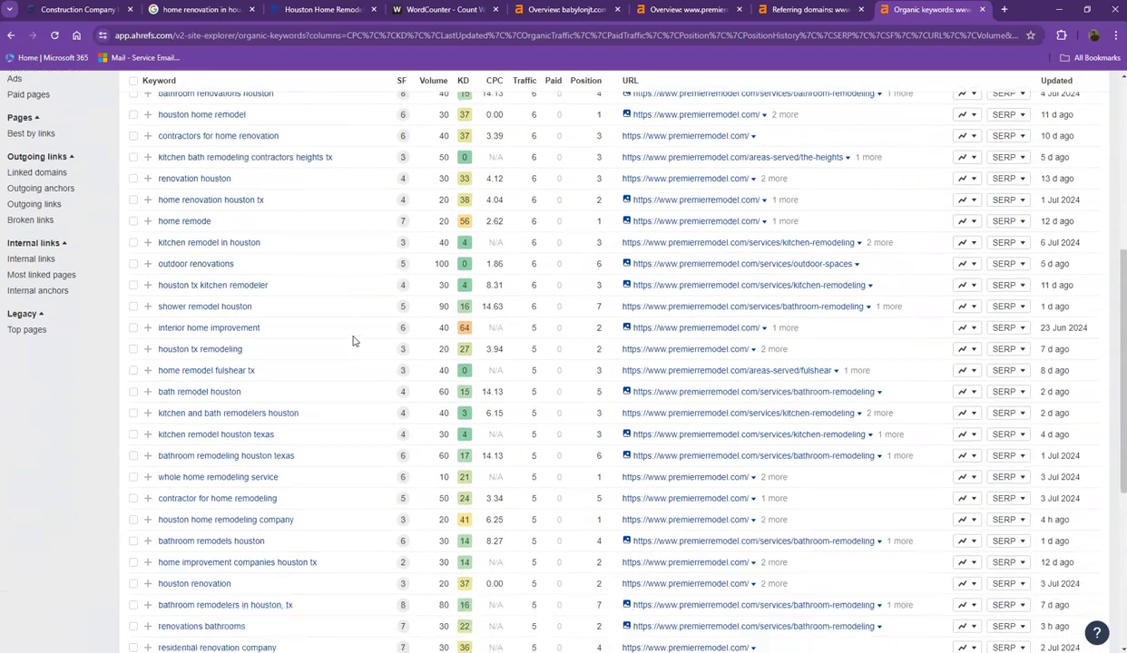
Close the referring domains and organic keywords reports and return to the babylonjt.com home page
click(861, 9)
click(838, 10)
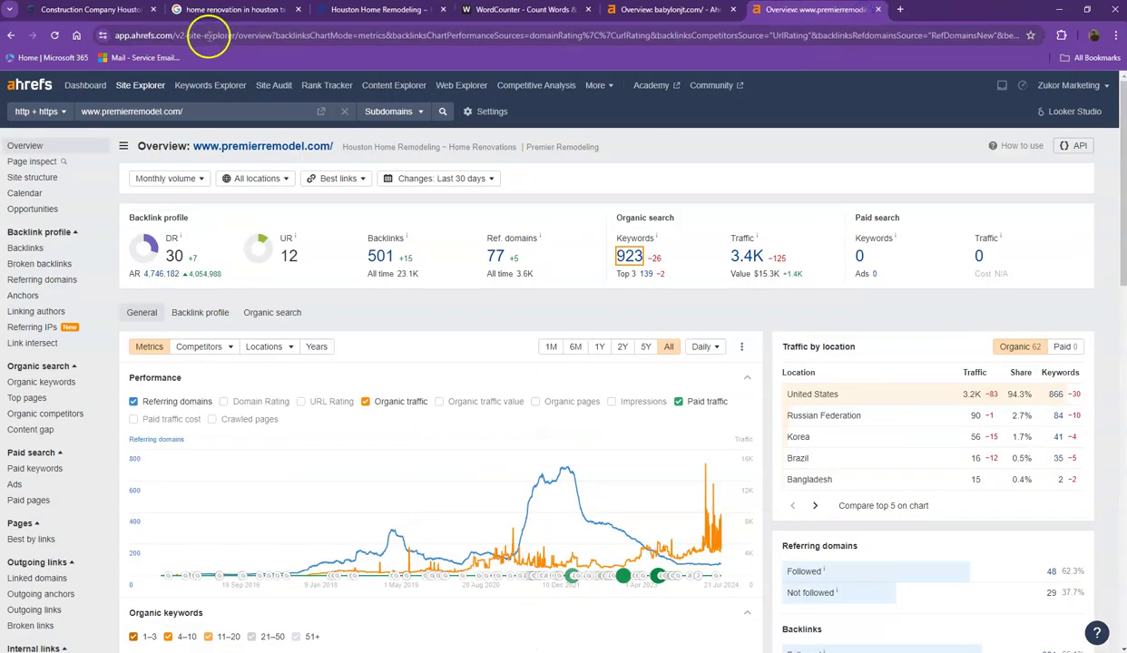
click(91, 10)
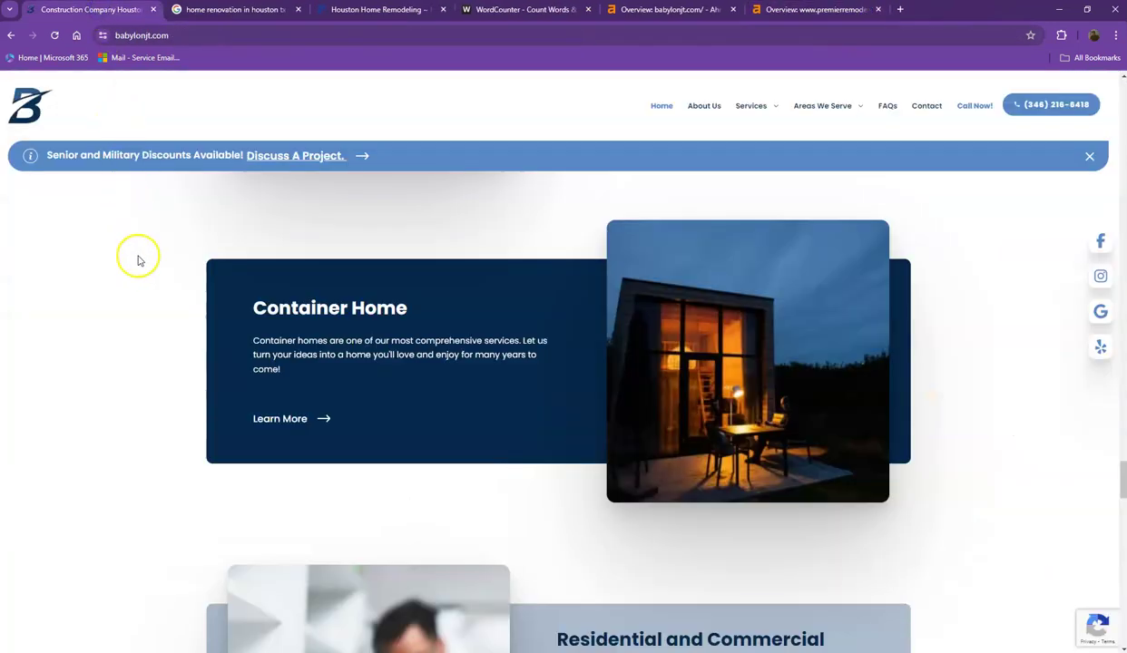
Check the file name of the Container Home section's image and save the image to the Downloads folder
right_click(674, 284)
click(695, 313)
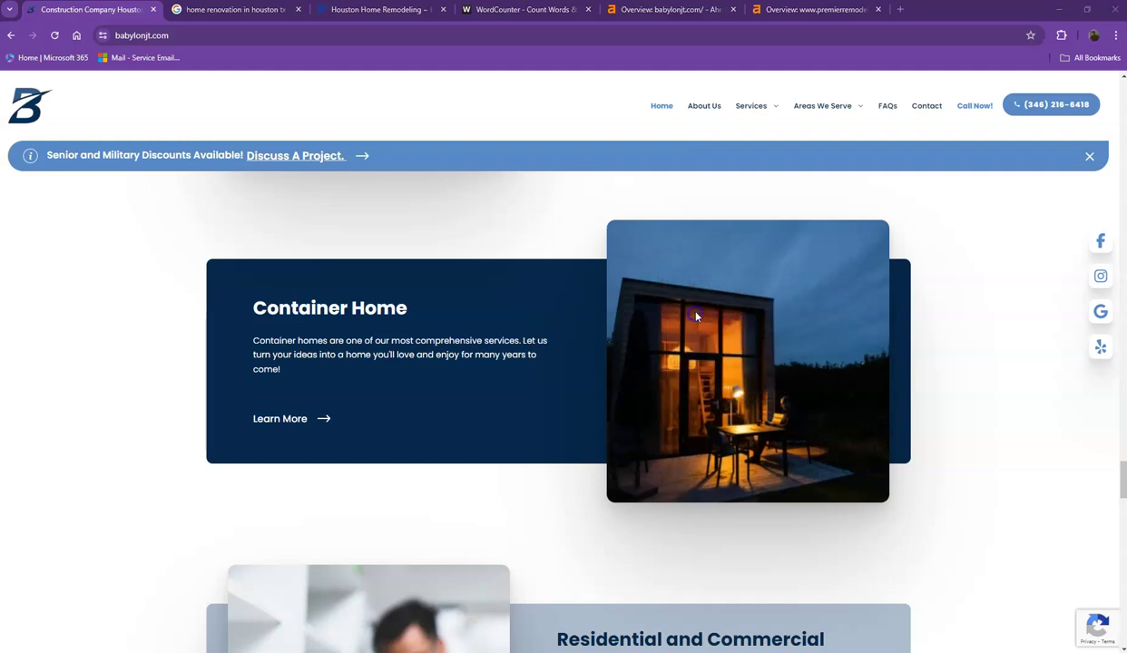
drag(264, 272, 177, 272)
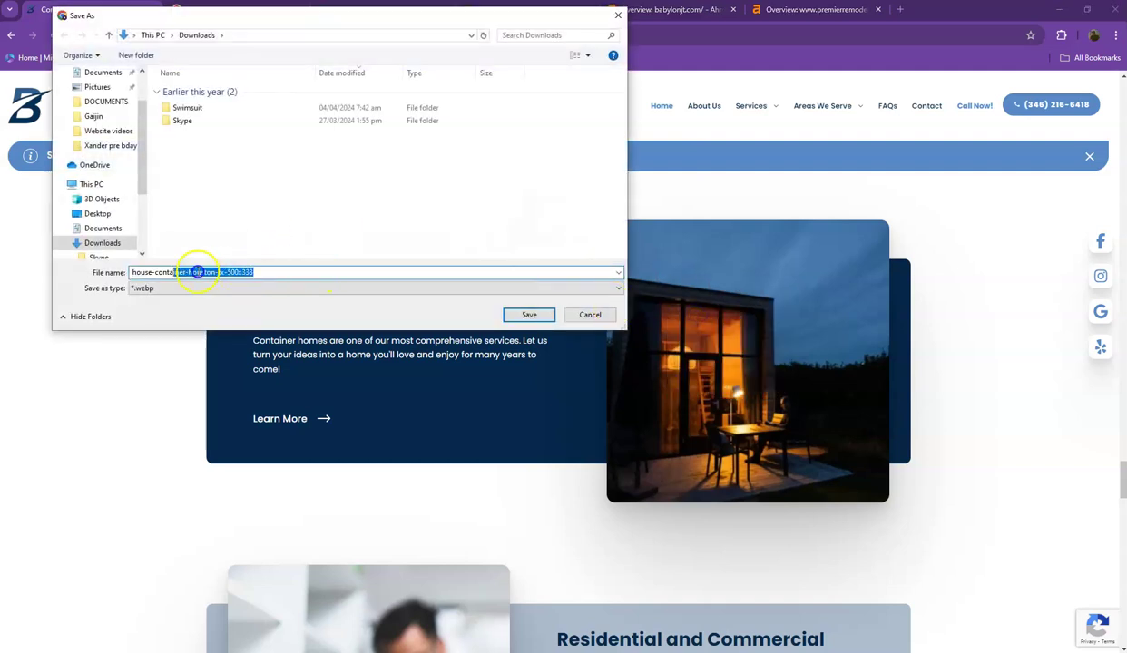
click(283, 272)
drag(298, 273, 113, 266)
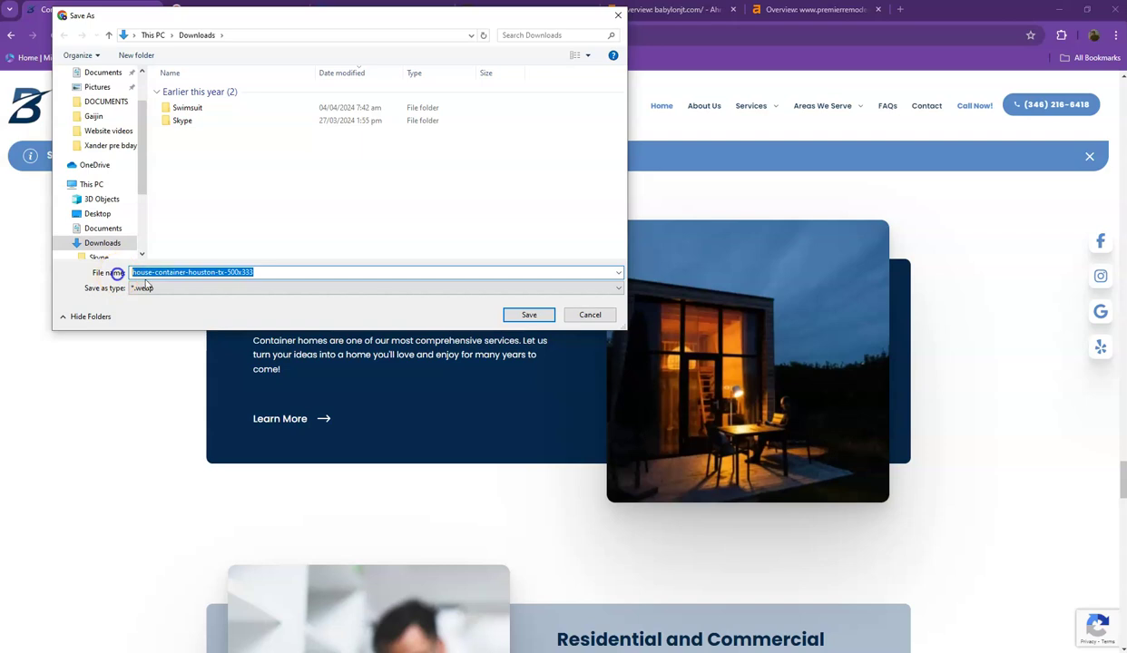
click(542, 315)
Check the file name of the Residential and Commercial Pest Control section's image without saving it
scroll(499, 345, down, 3)
right_click(360, 357)
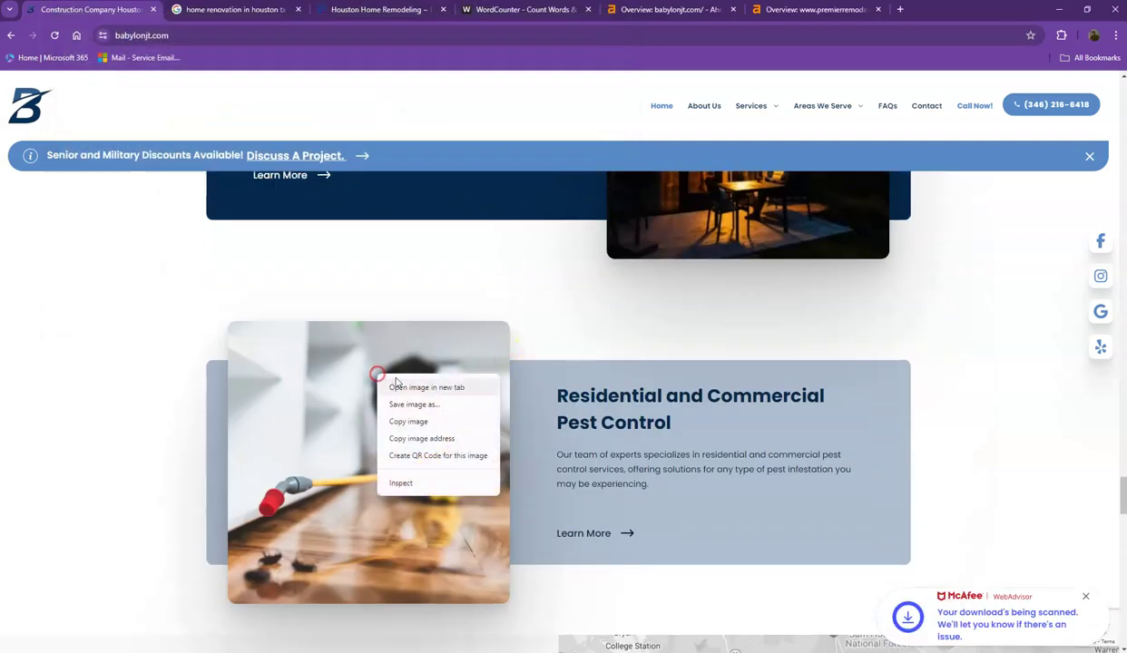
click(404, 396)
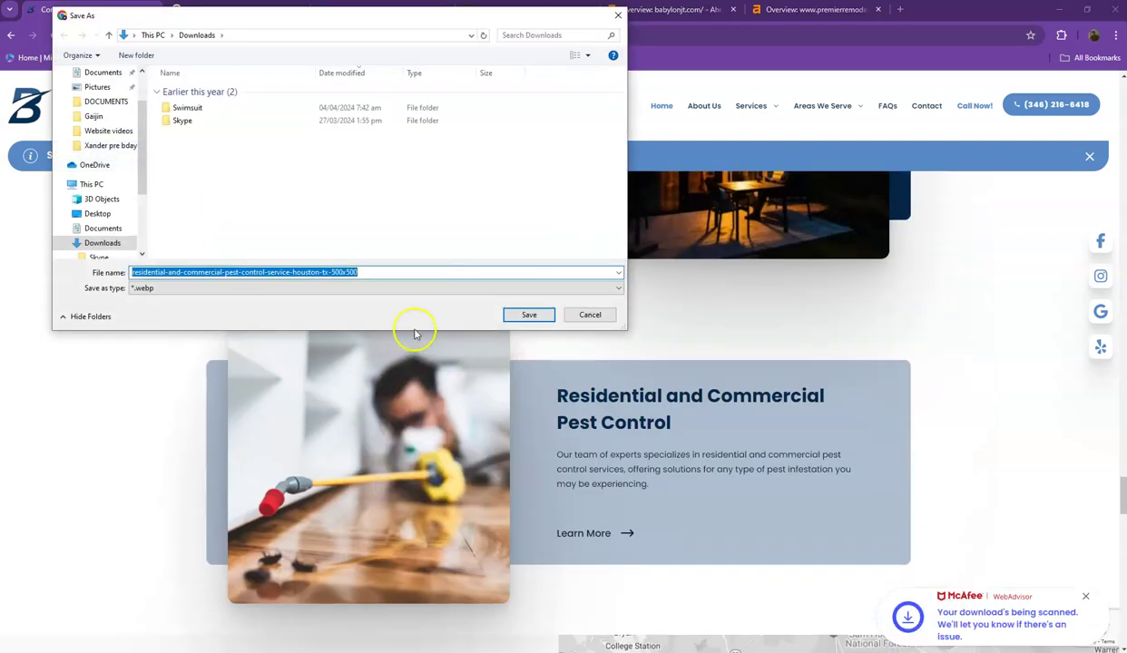
click(395, 270)
drag(393, 272, 105, 283)
click(591, 316)
Look back over the home page's service sections and their images from Container Home up to Bathrooms
scroll(384, 352, up, 5)
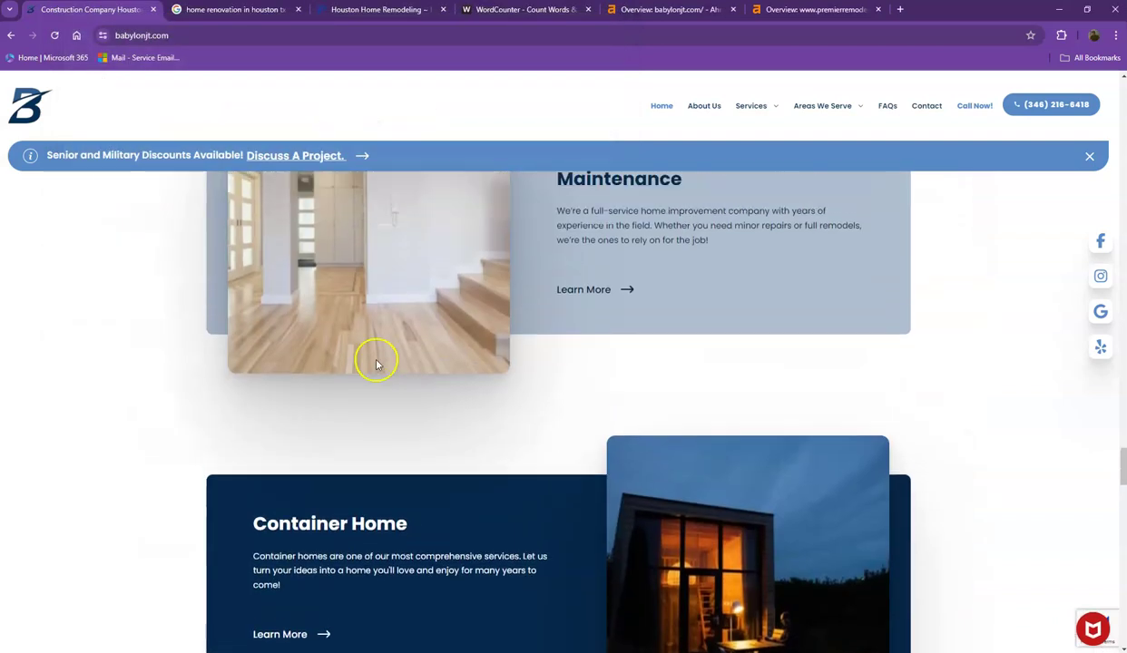
scroll(376, 364, up, 8)
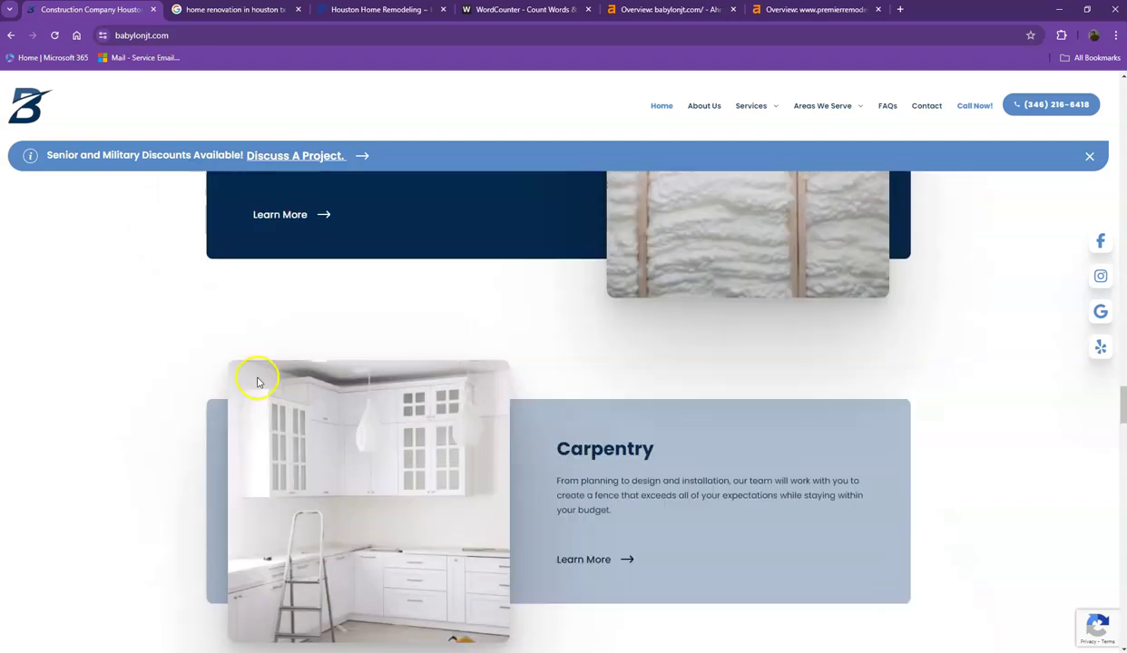
scroll(256, 382, up, 8)
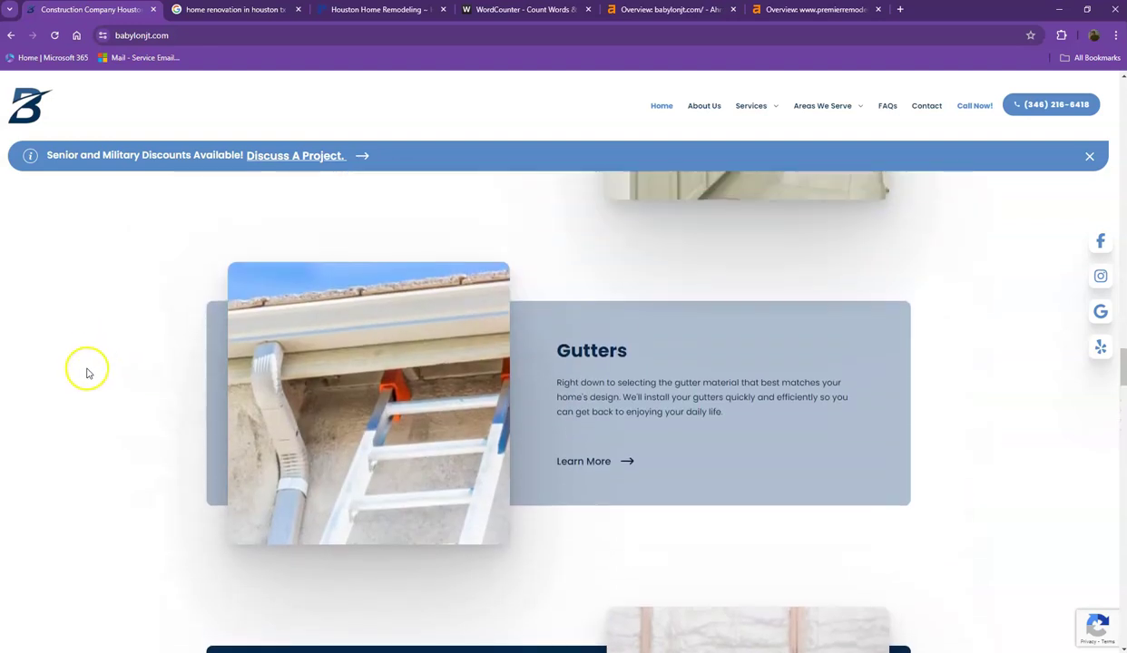
scroll(103, 365, up, 8)
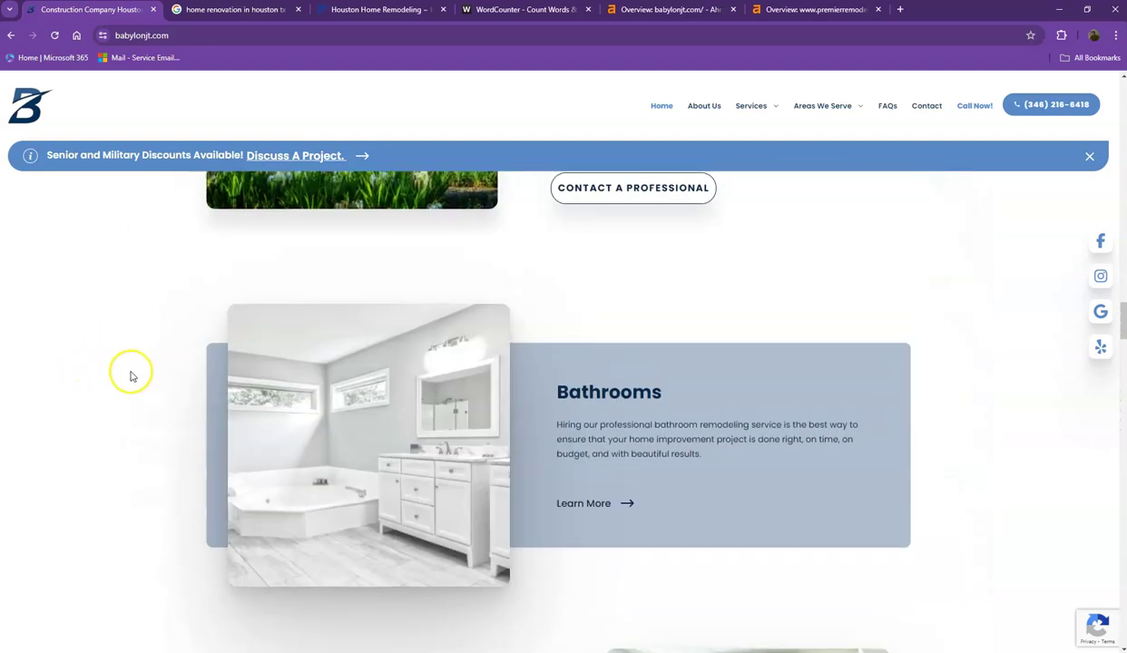
scroll(130, 375, up, 2)
Examine the Google results for home renovation in Houston, highlighting the Houzz and Angie's List directory entries and viewing the local business listings
click(231, 11)
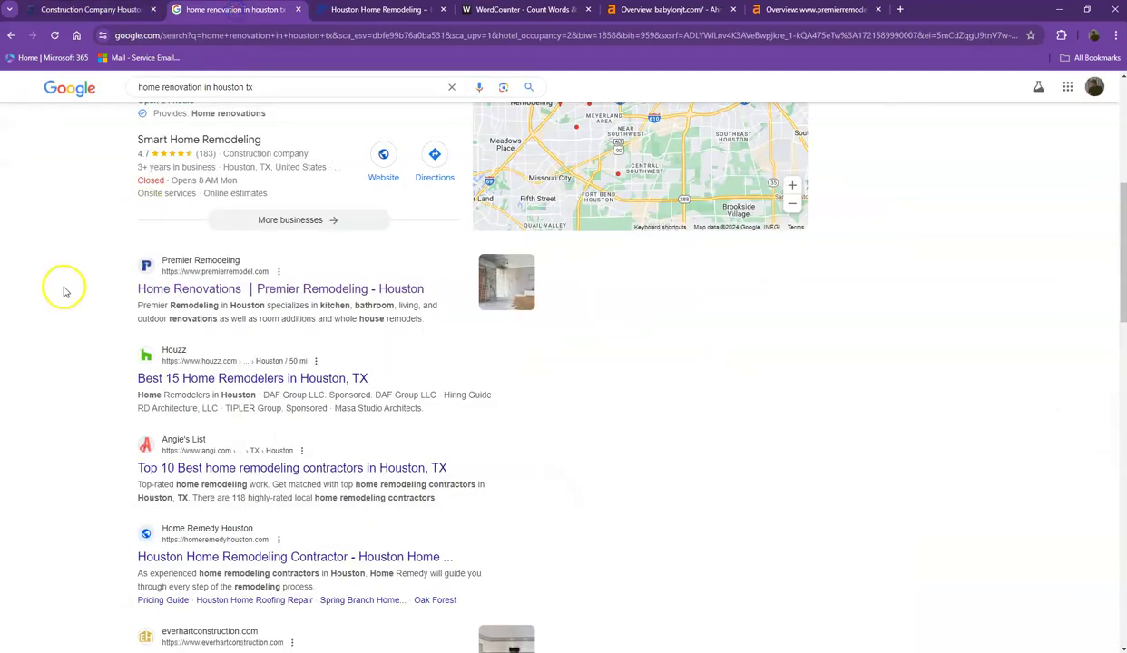
scroll(108, 261, down, 2)
drag(121, 232, 433, 330)
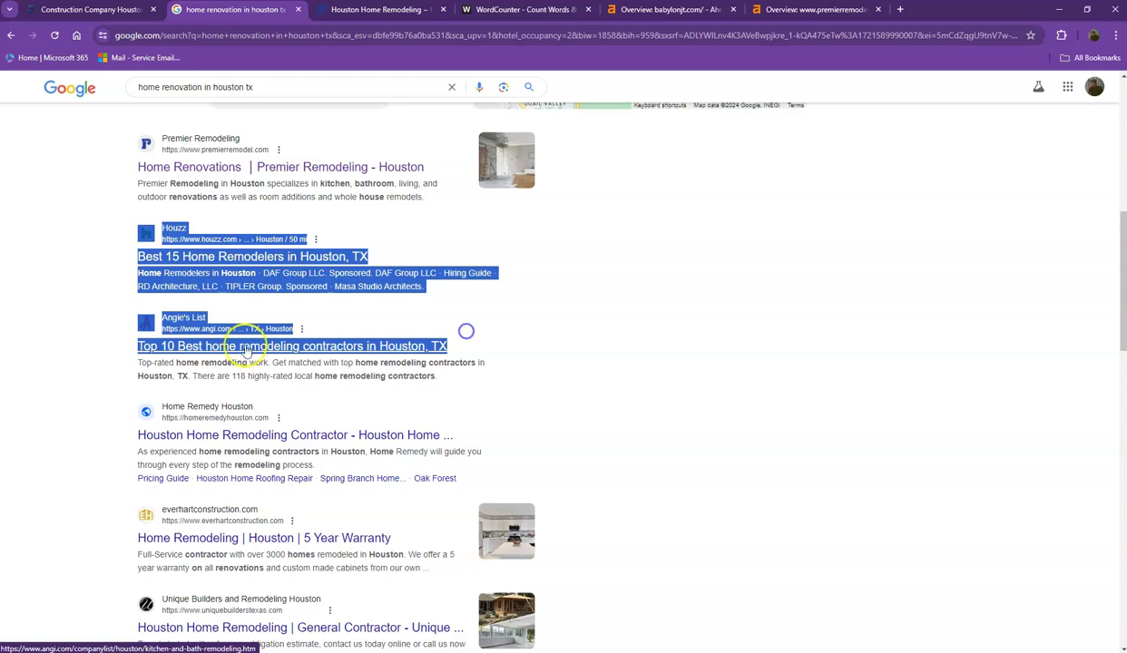
scroll(73, 299, up, 5)
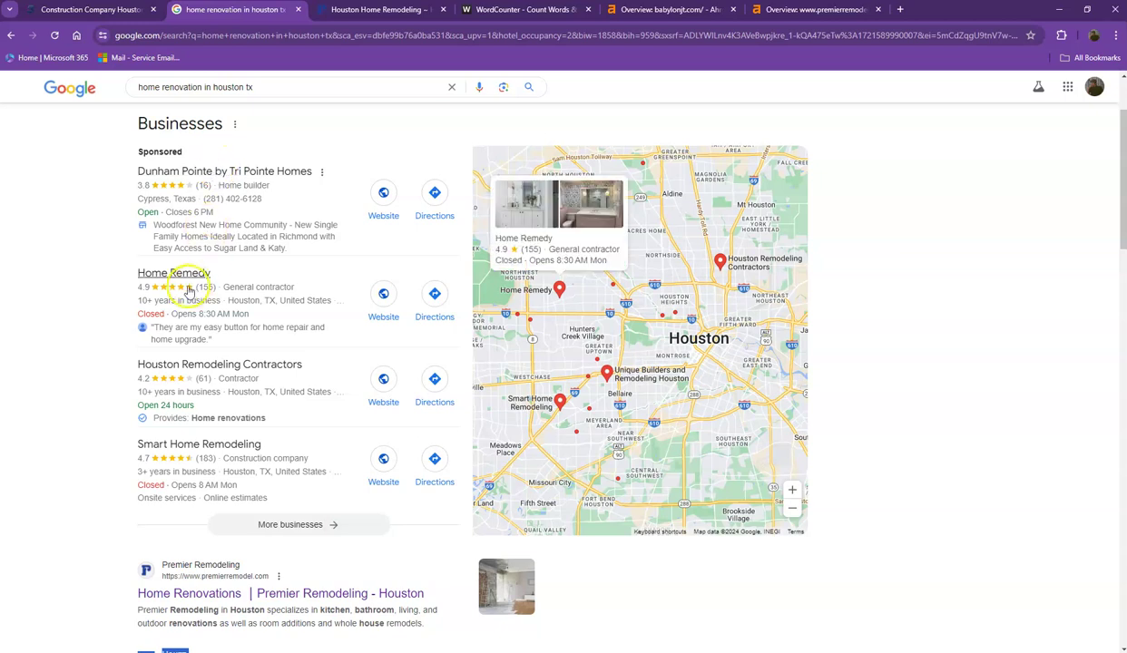
Return to the babylonjt.com home page and review its content from the container home section up to the hero banner
click(100, 10)
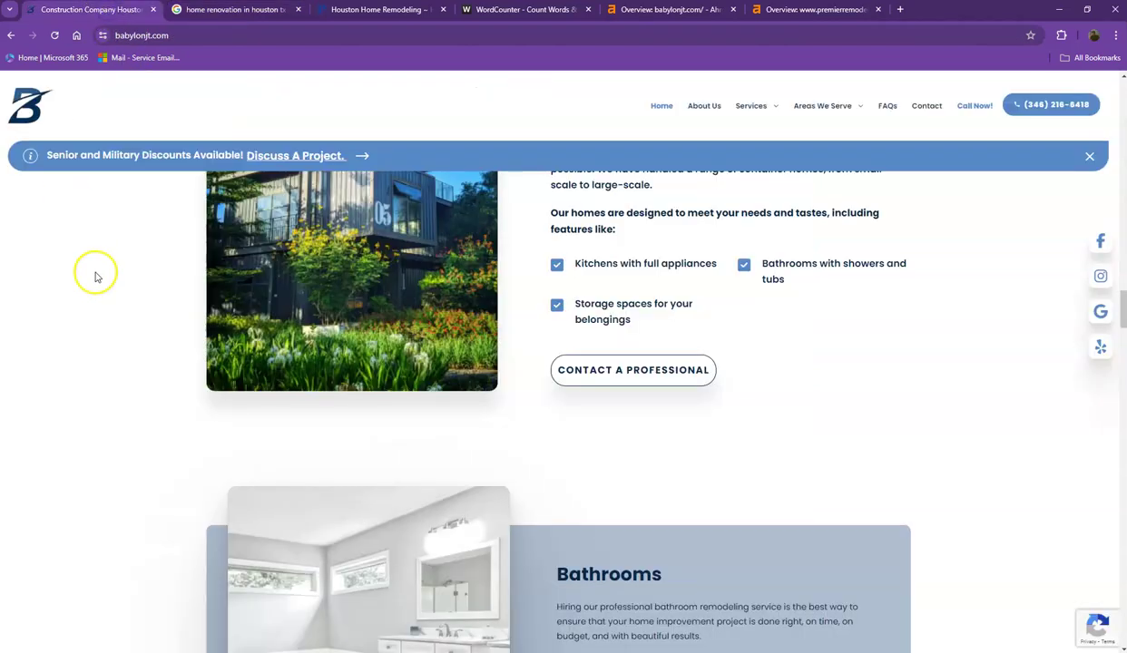
scroll(88, 288, up, 9)
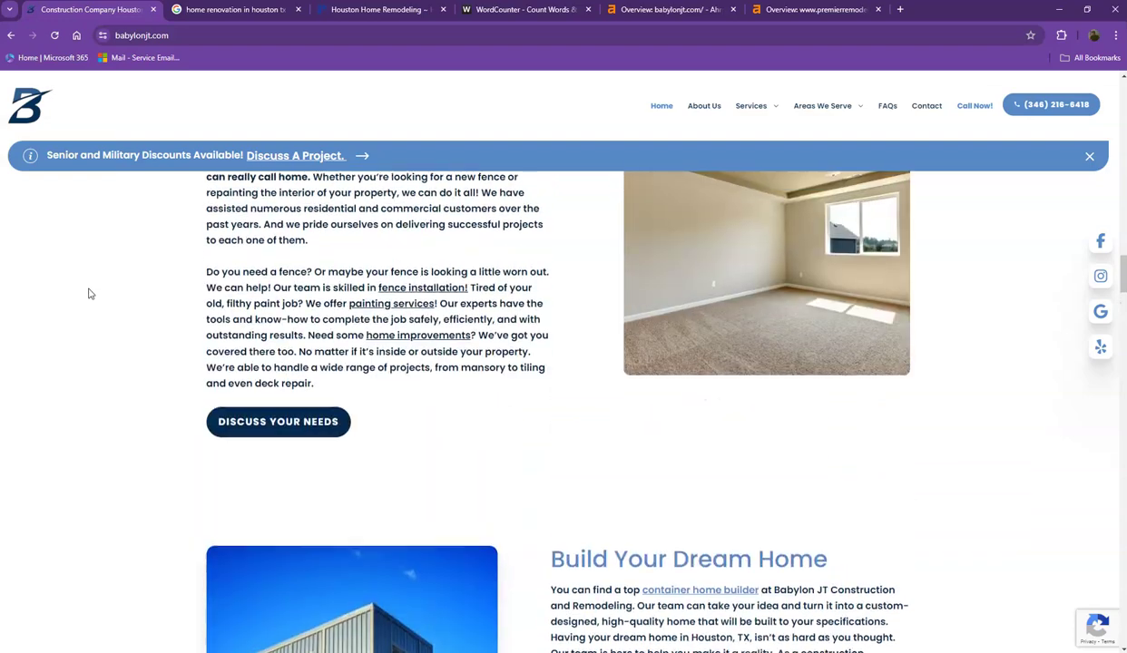
scroll(88, 300, up, 2)
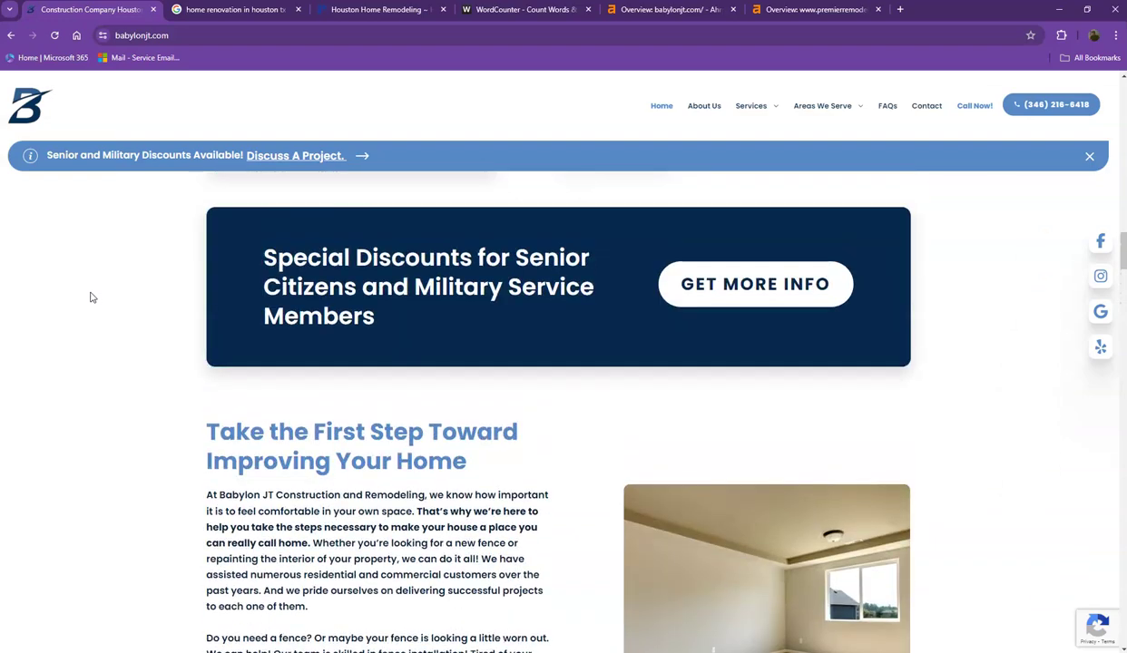
scroll(110, 297, up, 10)
scroll(112, 302, up, 12)
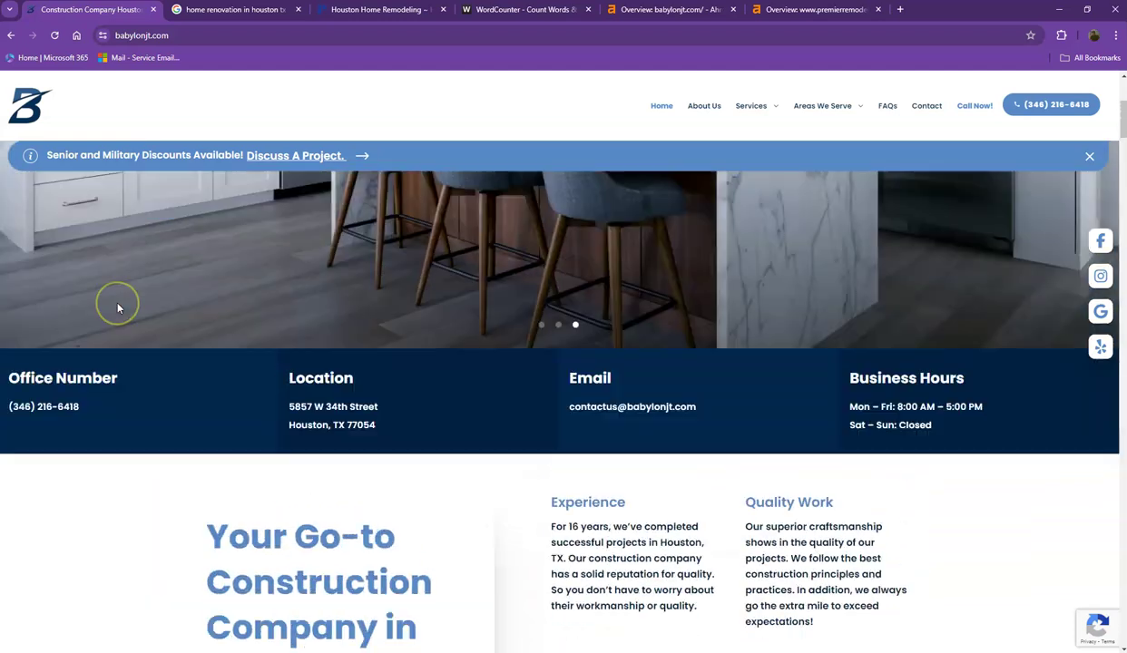
scroll(117, 308, up, 4)
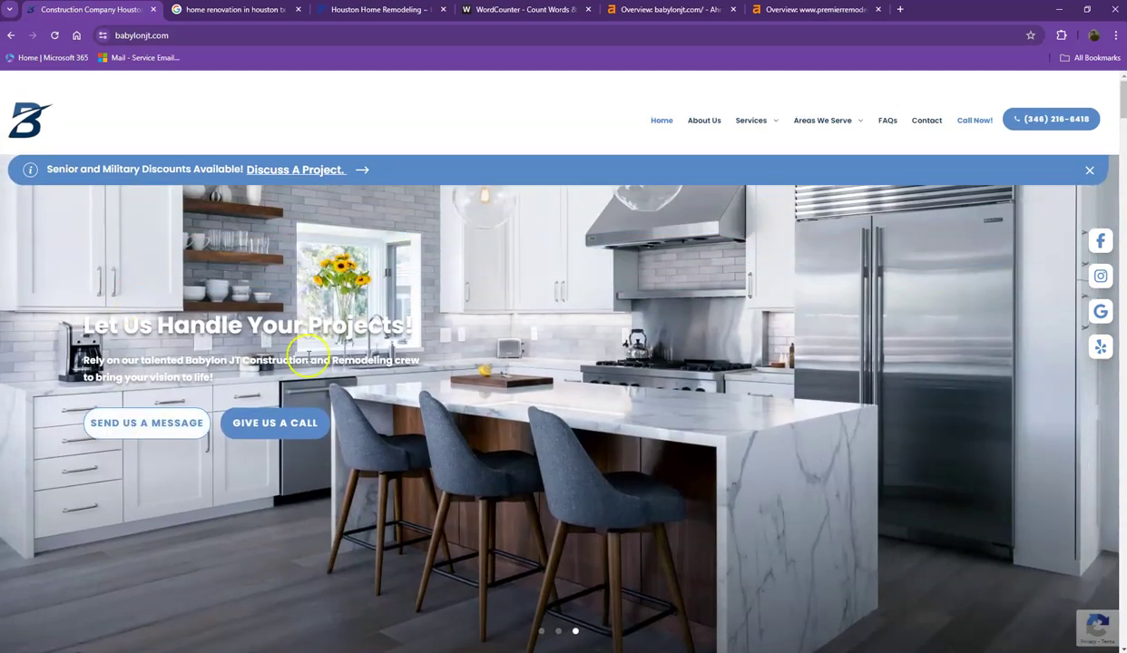